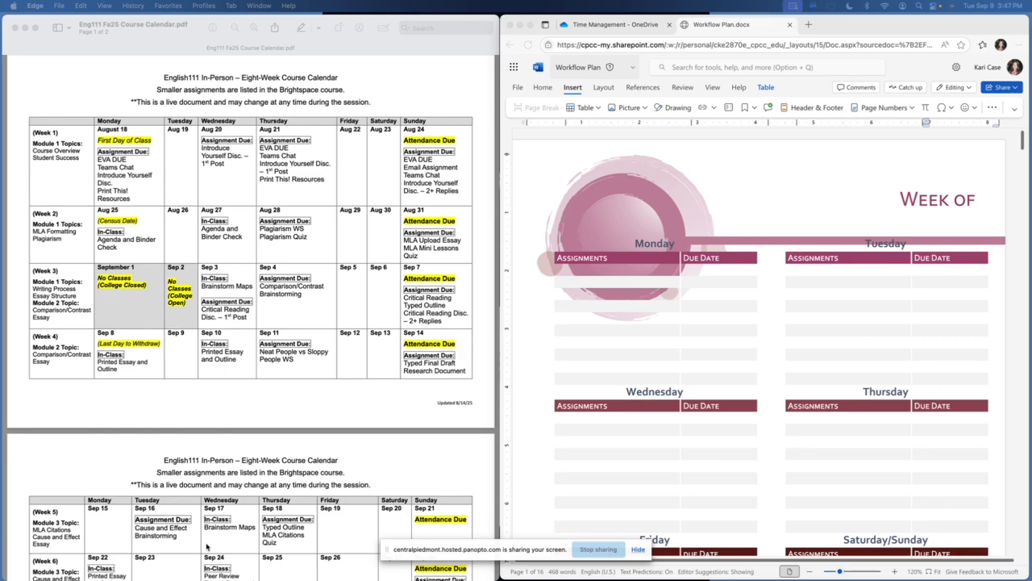
Look over the weekly planner's day tables alongside the English 111 course calendar
scroll(676, 398, down, 3)
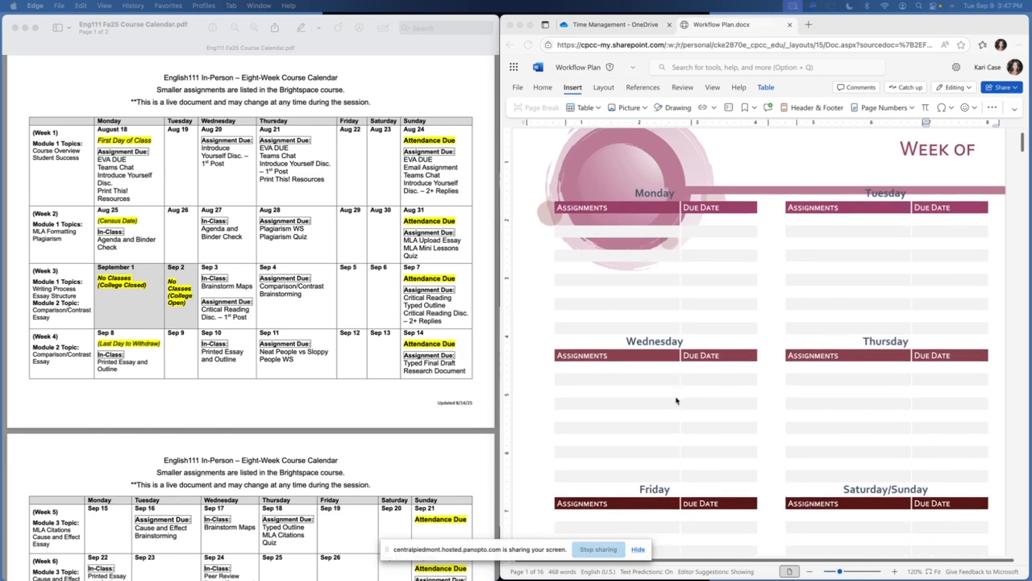
scroll(676, 400, down, 2)
scroll(676, 400, up, 1)
scroll(676, 400, up, 1)
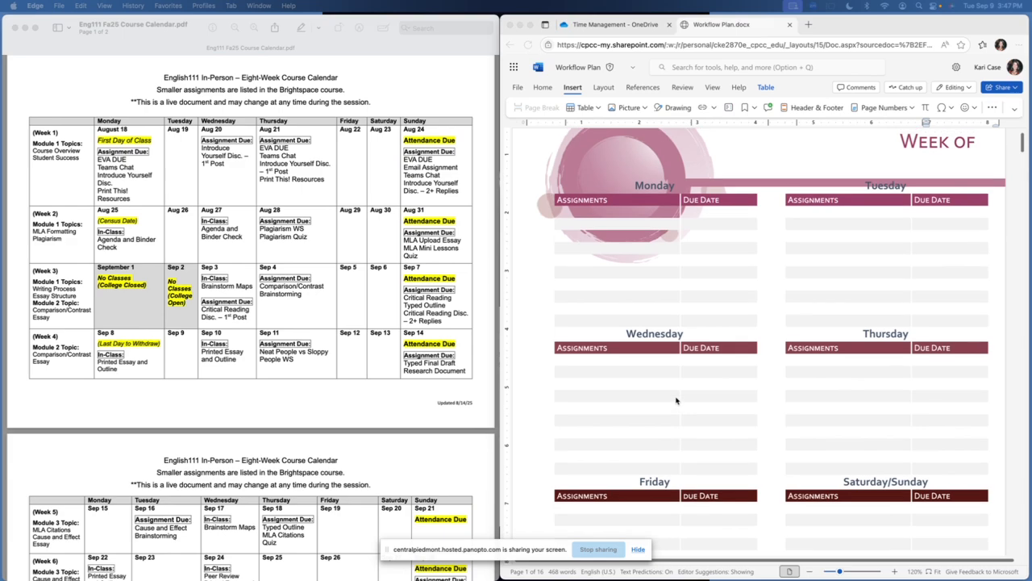
scroll(676, 400, down, 1)
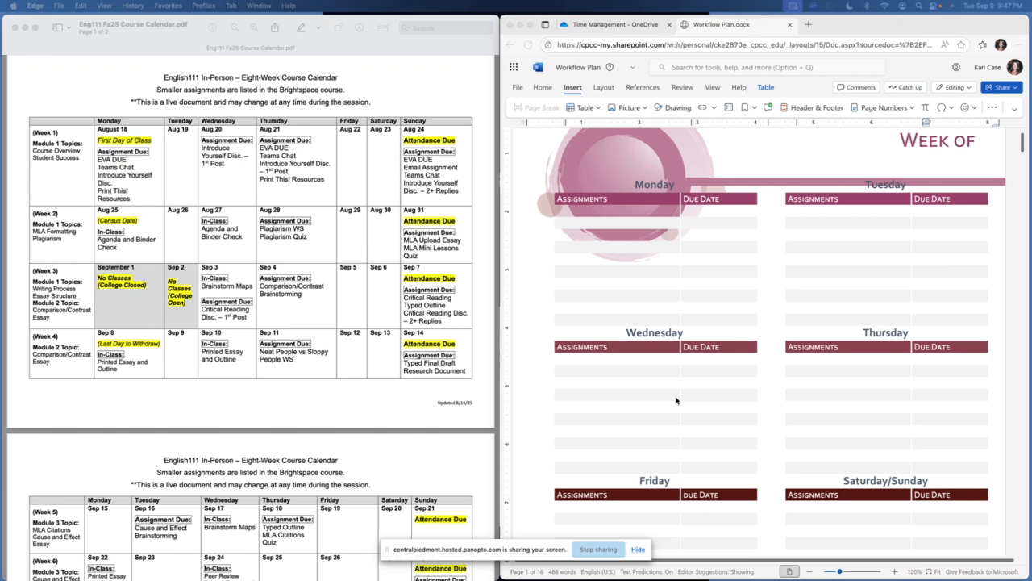
scroll(676, 400, down, 3)
scroll(676, 400, up, 4)
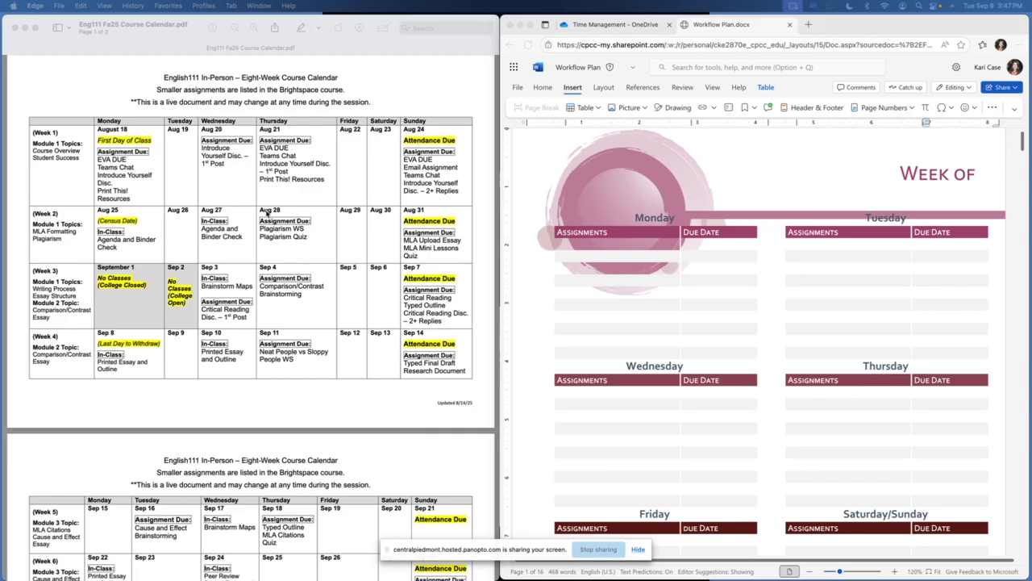
scroll(259, 262, up, 1)
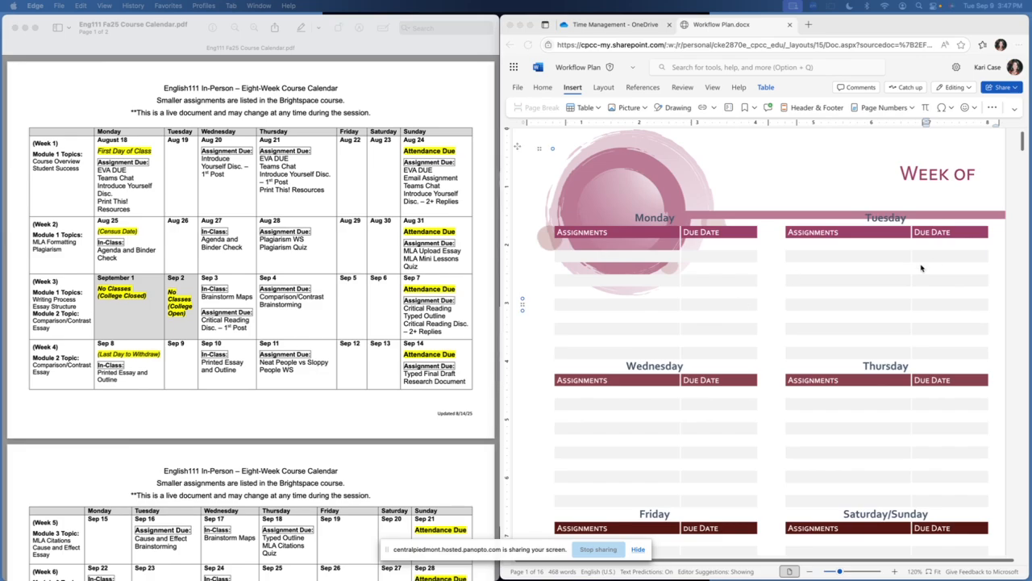
scroll(926, 265, down, 4)
scroll(921, 268, down, 4)
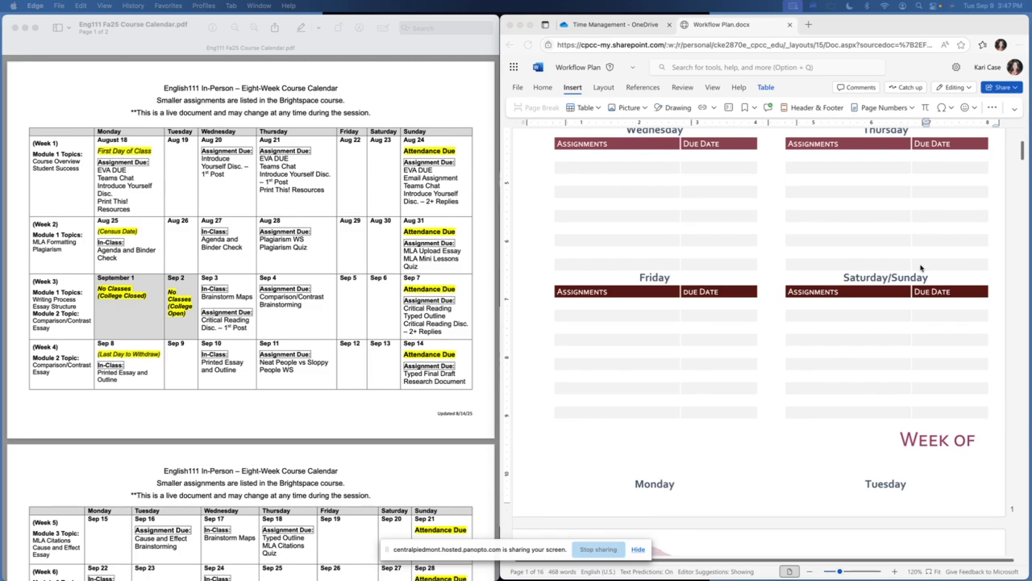
scroll(921, 268, up, 7)
scroll(922, 268, up, 1)
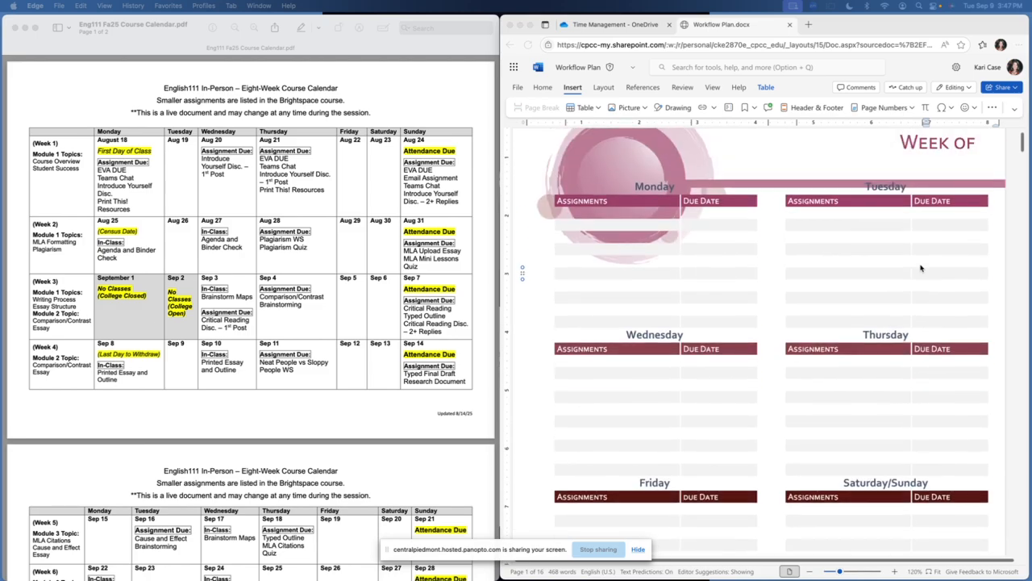
scroll(921, 268, up, 2)
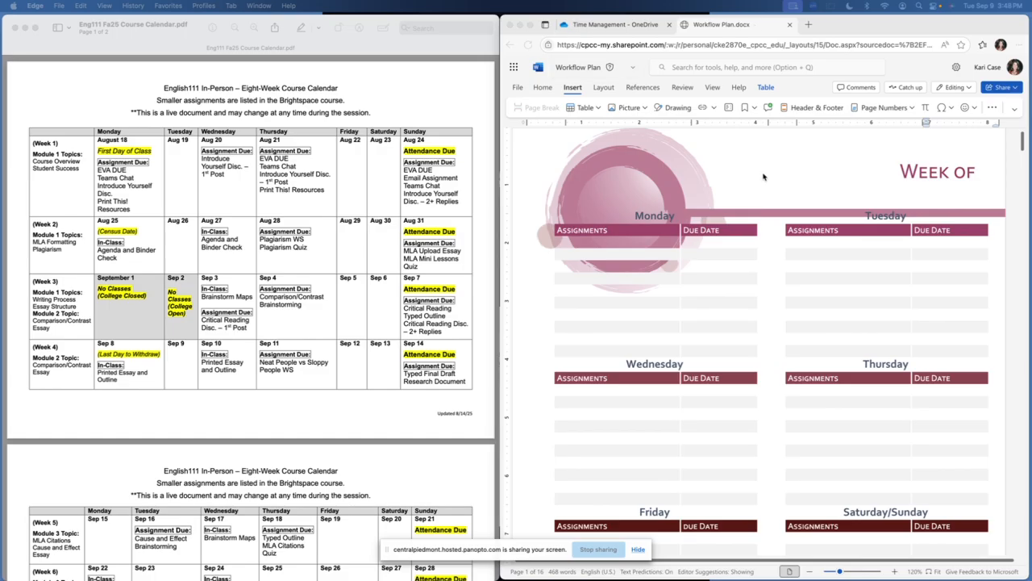
scroll(764, 177, down, 15)
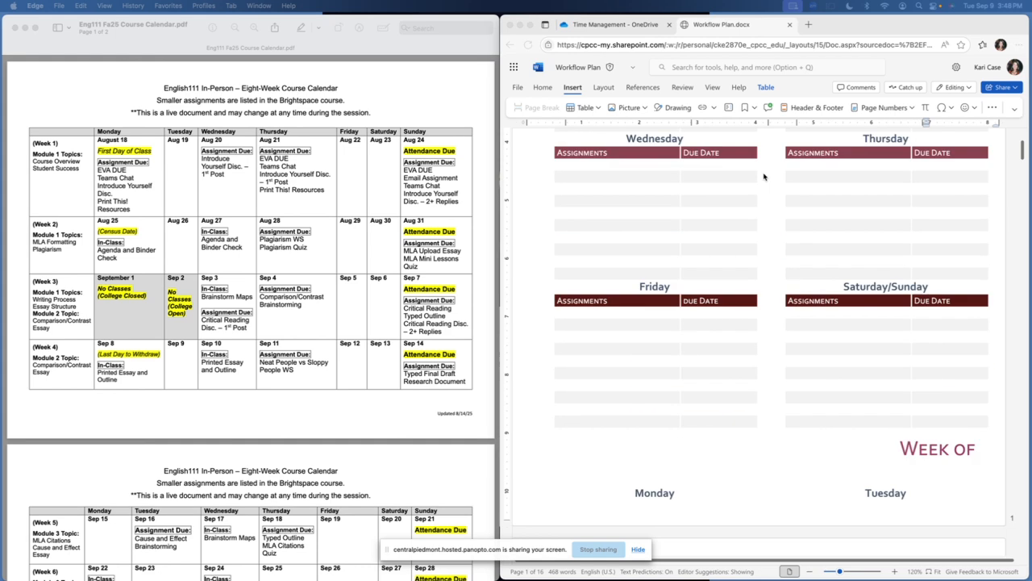
scroll(765, 177, down, 10)
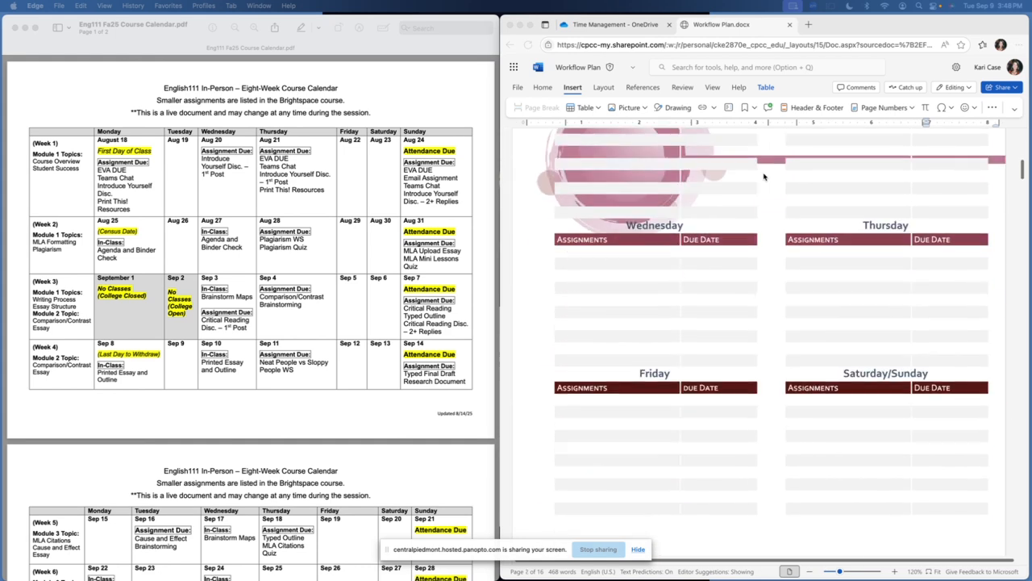
scroll(765, 177, up, 8)
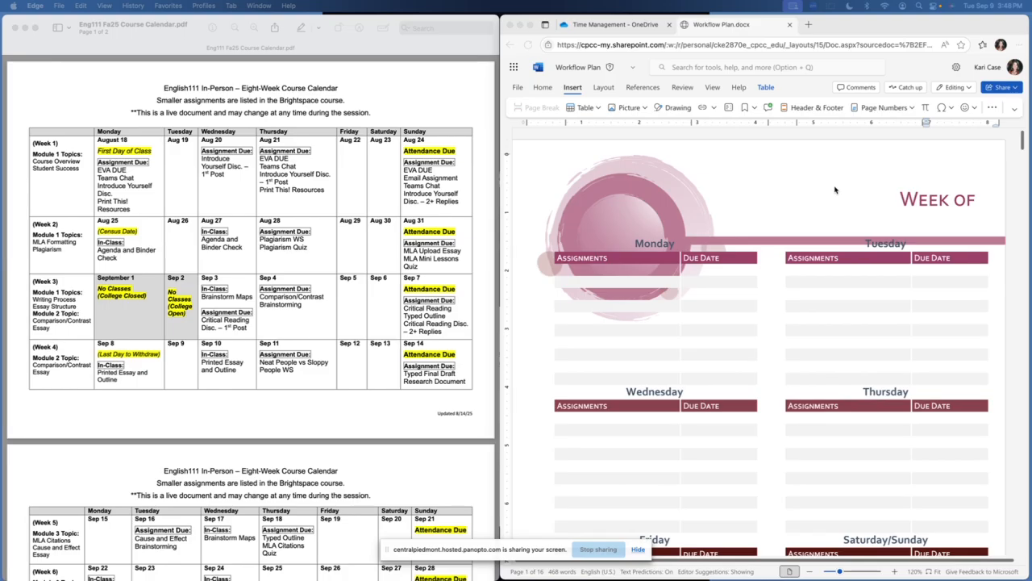
scroll(860, 211, down, 3)
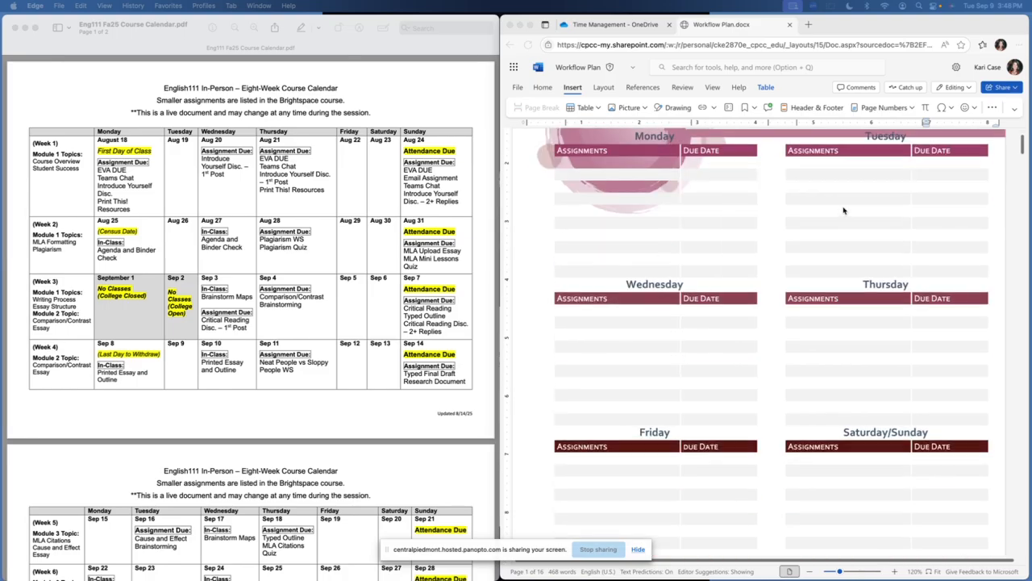
scroll(871, 239, up, 1)
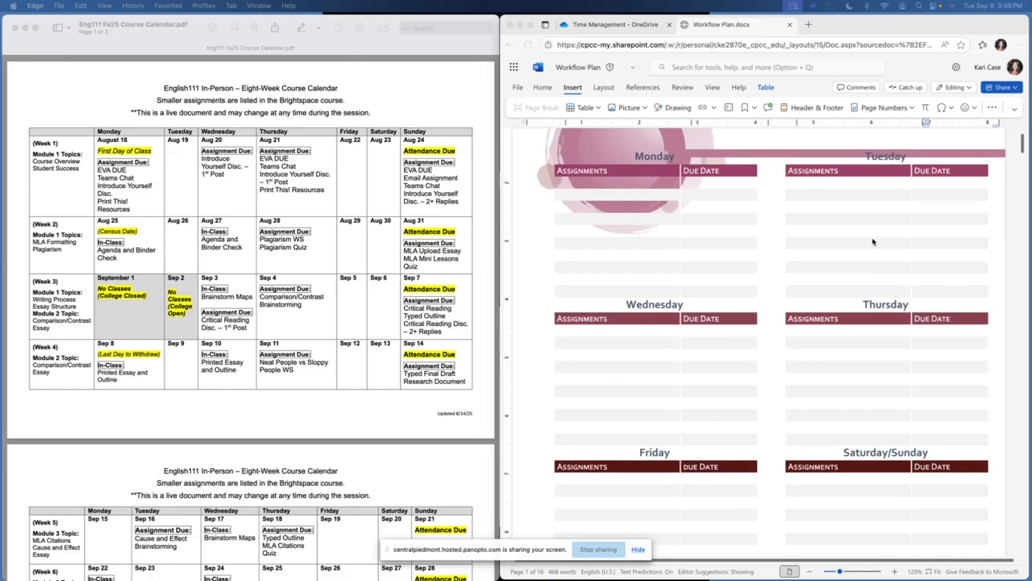
scroll(872, 240, down, 1)
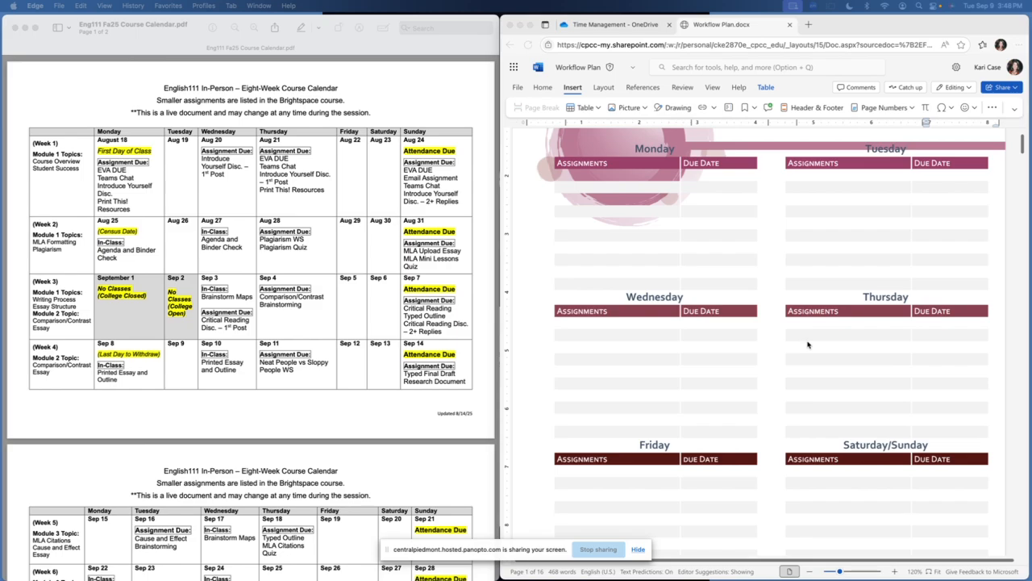
Shorten the "Saturday/Sunday" heading on the first planner page to "Sunday"
click(890, 445)
click(891, 444)
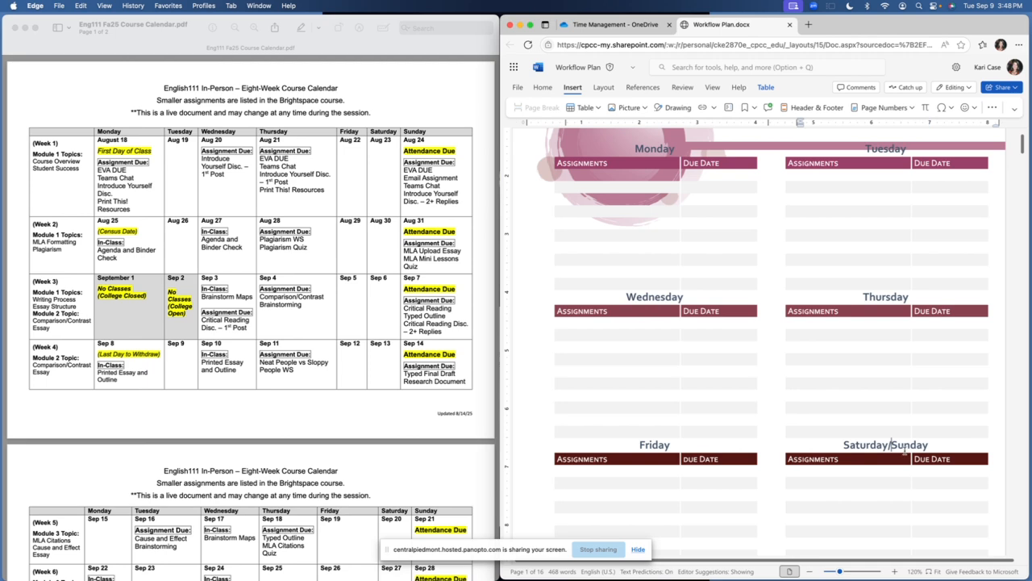
key(BackSpace)
key(BackSpace)
key(BackSpace)
key(BackSpace)
key(BackSpace)
key(BackSpace)
key(BackSpace)
key(BackSpace)
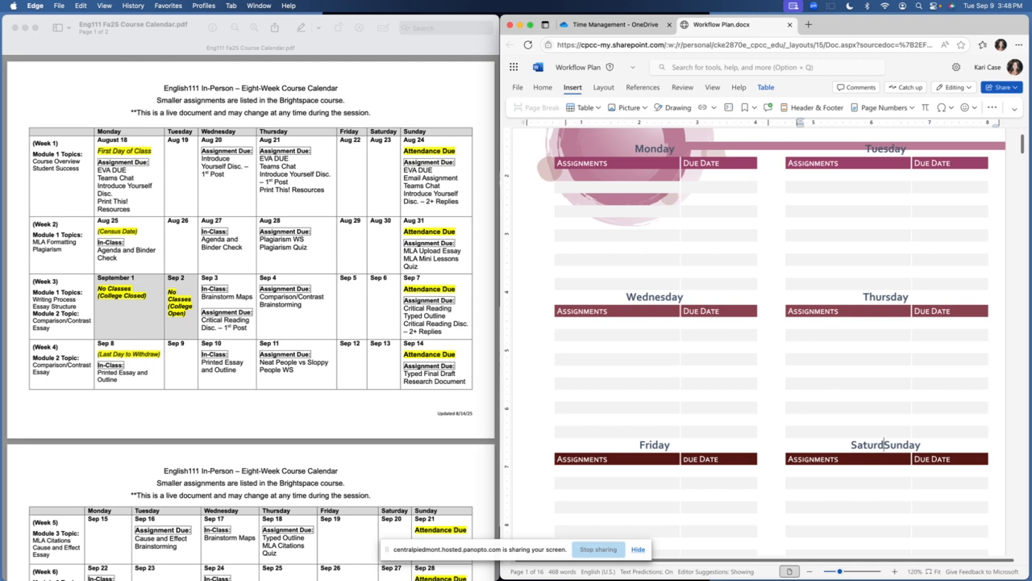
key(BackSpace)
Complete the first page's title with the date range so it reads "Week of 8/18-8/24"
scroll(711, 385, up, 1)
scroll(710, 385, up, 4)
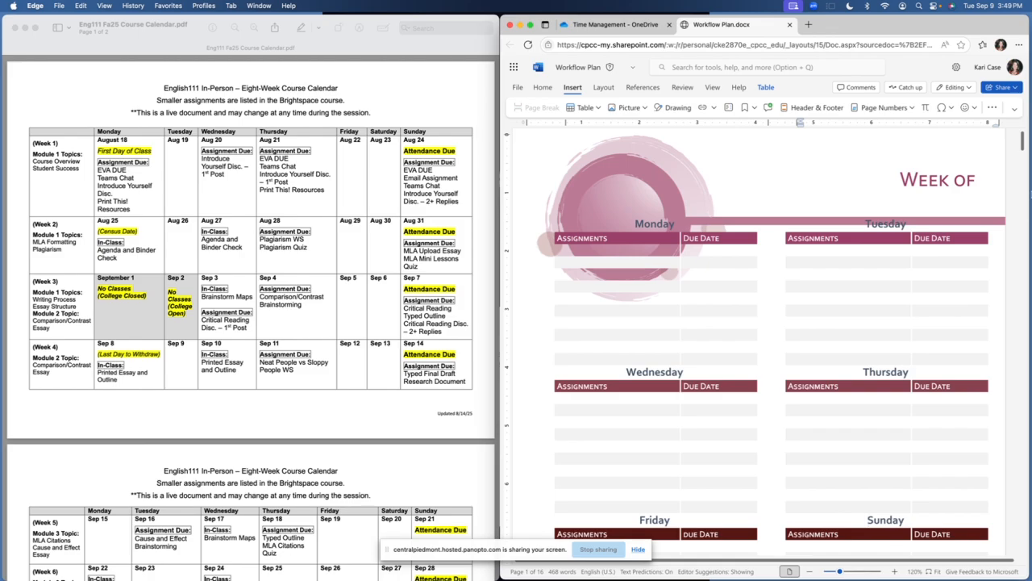
click(974, 183)
text(9)
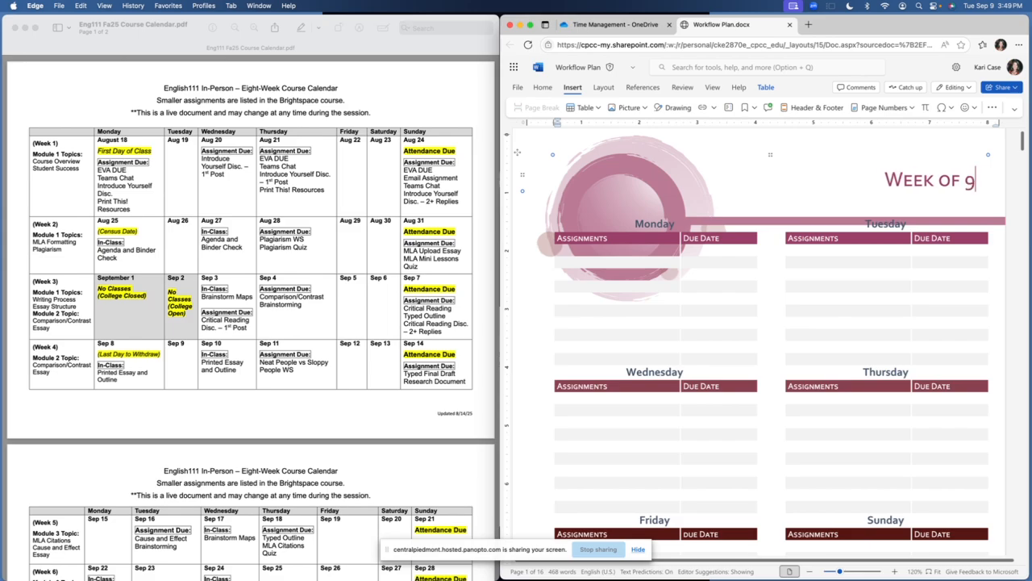
text(/)
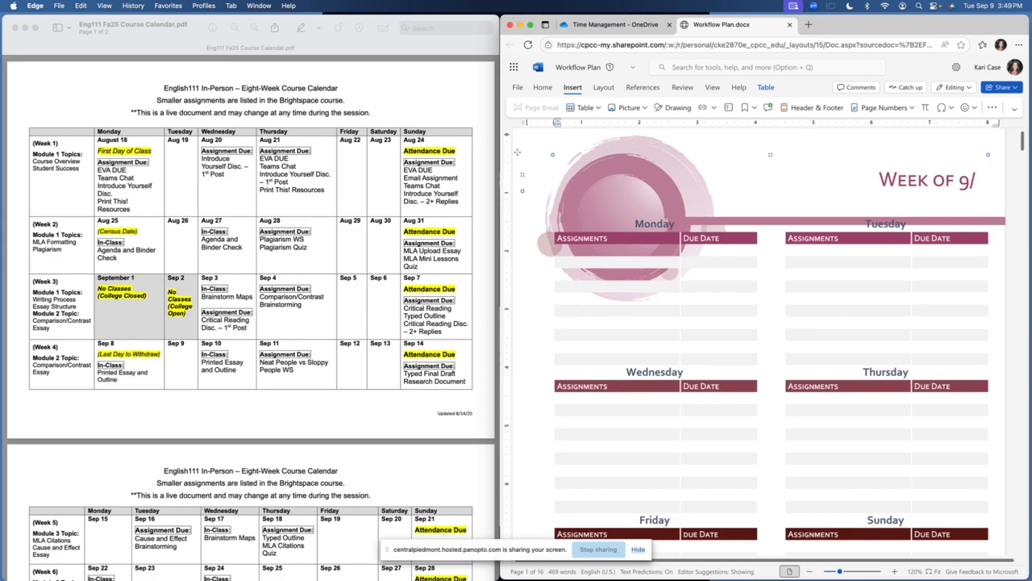
key(BackSpace)
key(BackSpace)
text(8)
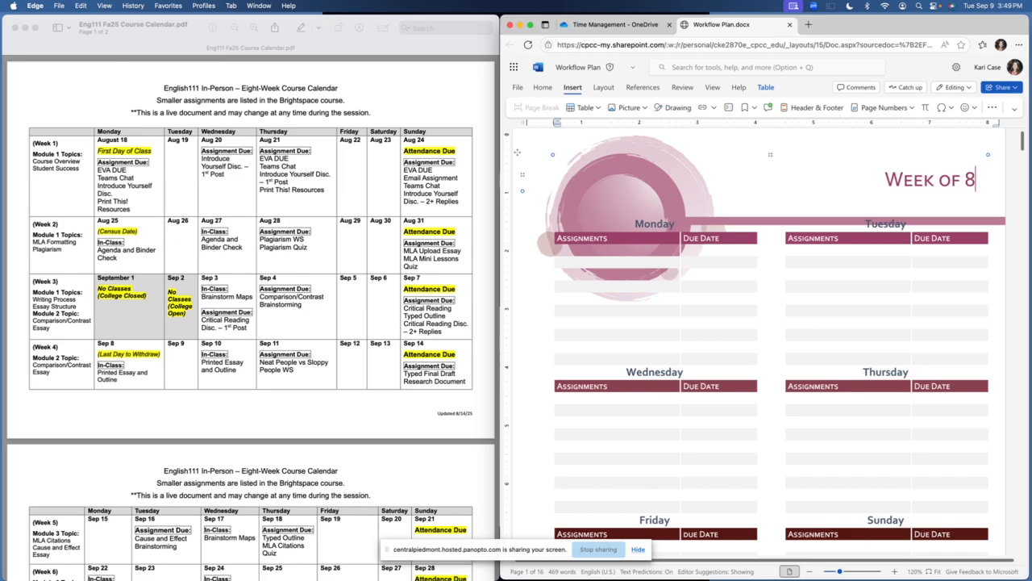
text(/1)
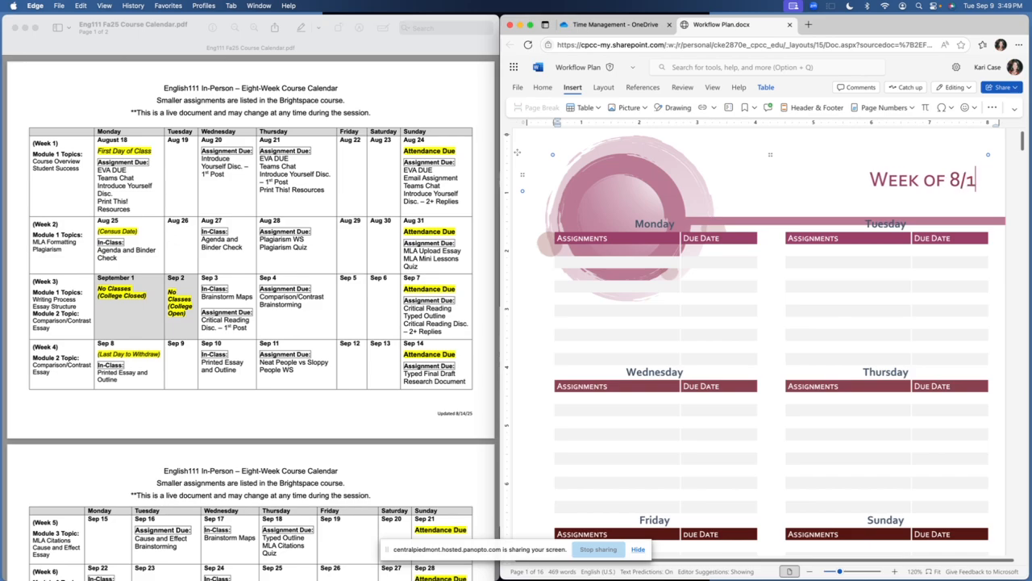
text(8-)
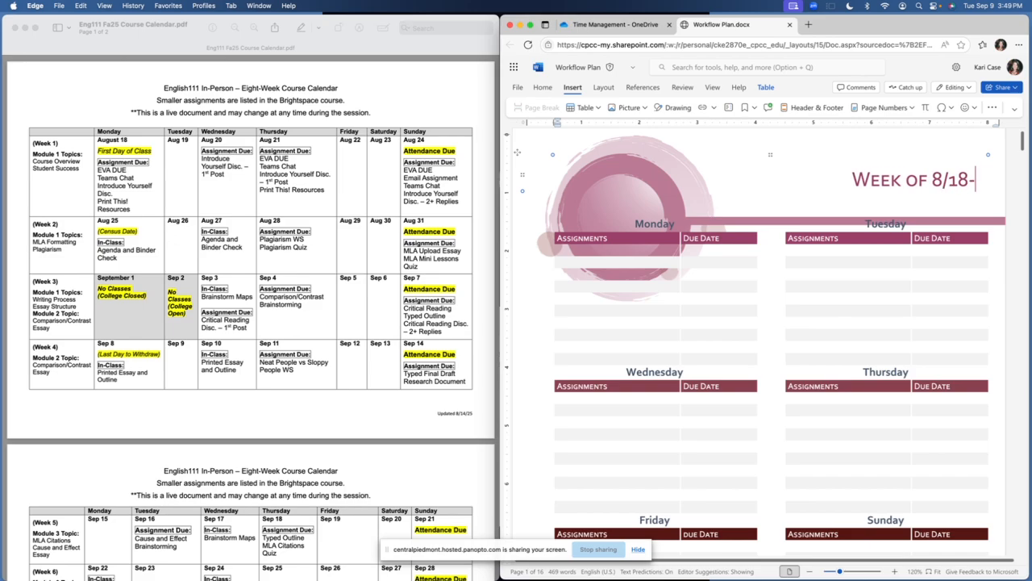
text(8/24)
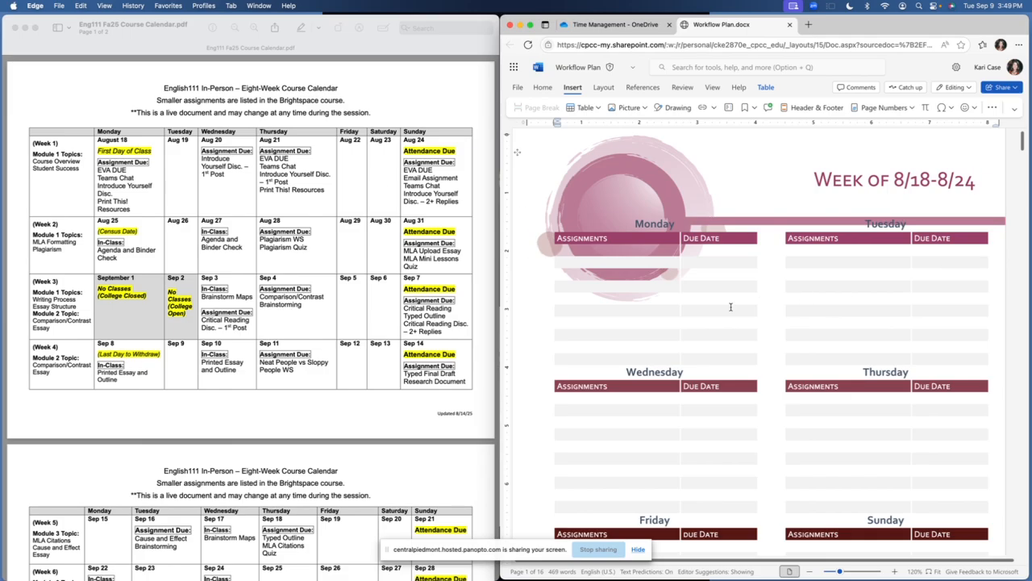
List "ENG EVA", "Math EVA" and "ACA EVA" in the first three assignment rows under Monday
scroll(730, 307, down, 3)
scroll(730, 307, up, 3)
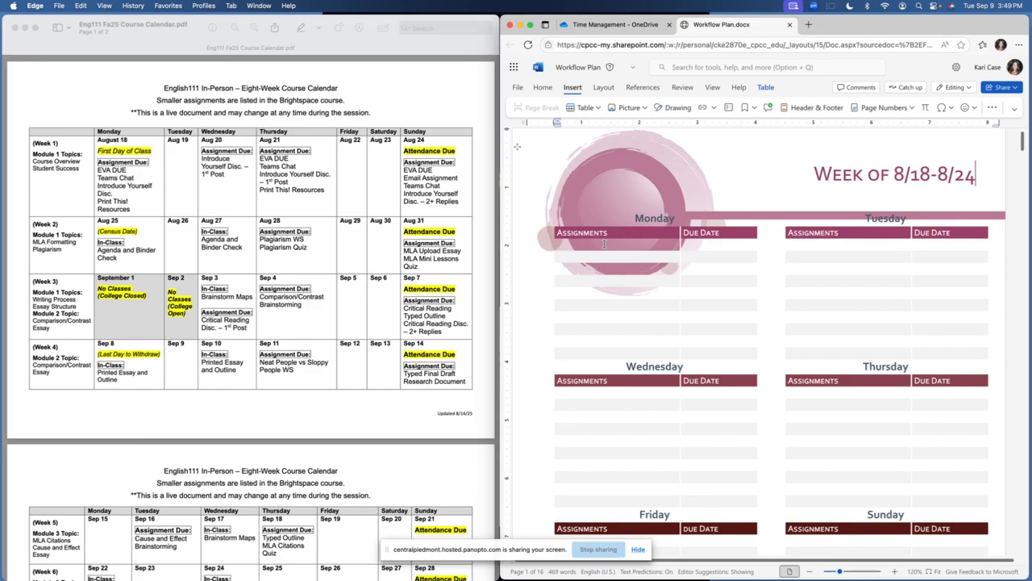
click(637, 250)
text(ENG)
text(EVA)
click(613, 256)
text(Math EVA)
click(604, 267)
text(ACA EVA)
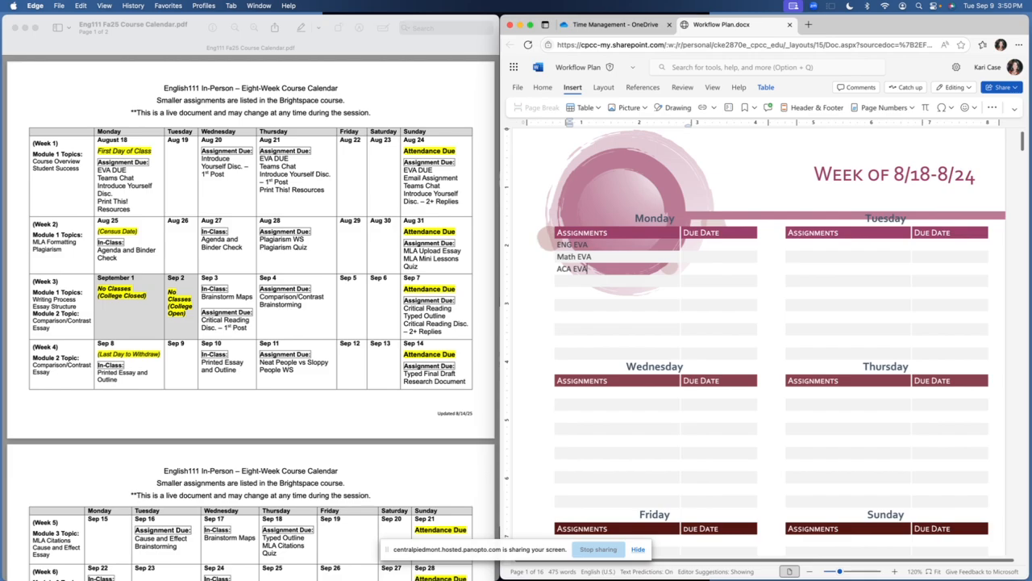
Add "ENG Teams" as the fourth Monday assignment, without an extra line in the cell
click(609, 280)
text(ENG Teams)
key(Return)
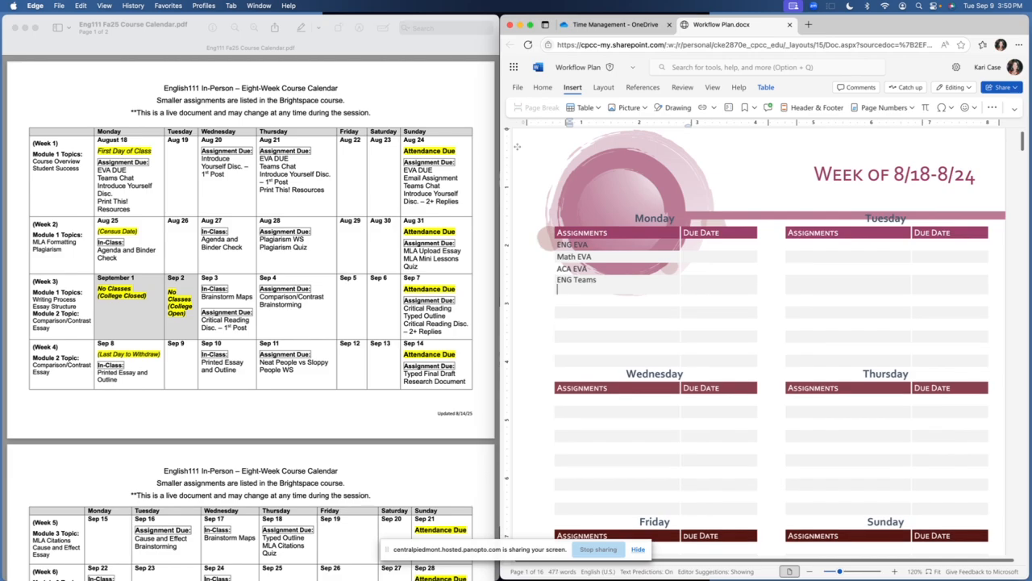
key(BackSpace)
key(Down)
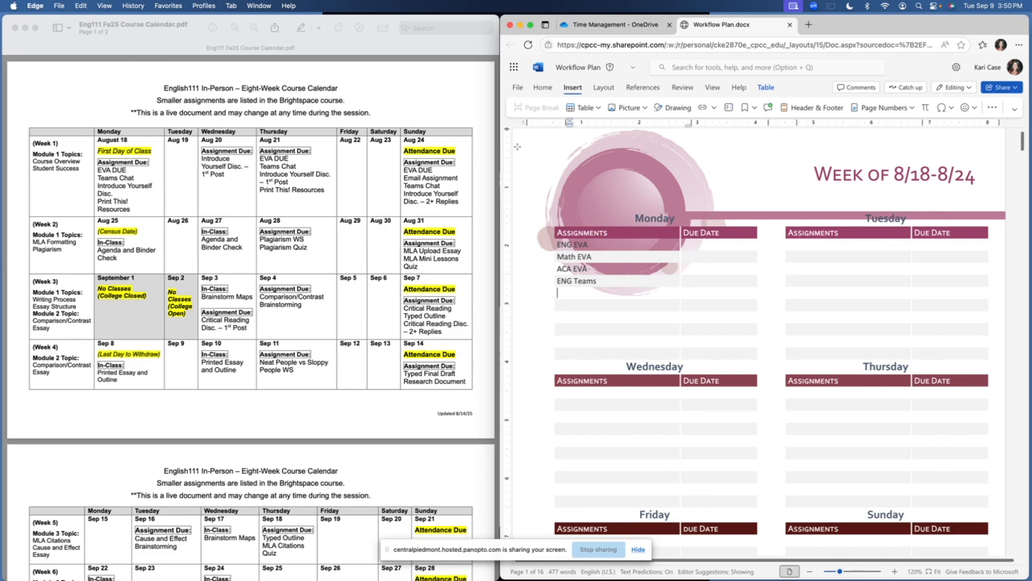
text(Email Ass)
key(BackSpace)
key(BackSpace)
key(BackSpace)
key(BackSpace)
key(BackSpace)
key(BackSpace)
key(BackSpace)
key(BackSpace)
Enter "ENG Email" in the first assignment row under Wednesday
click(623, 394)
text(Email)
key(BackSpace)
key(BackSpace)
key(BackSpace)
key(BackSpace)
key(BackSpace)
text(ng)
key(BackSpace)
text(NG Email)
Add "ENG Disc 1st Post" as the second Wednesday assignment with the due date 8/20
scroll(868, 432, down, 2)
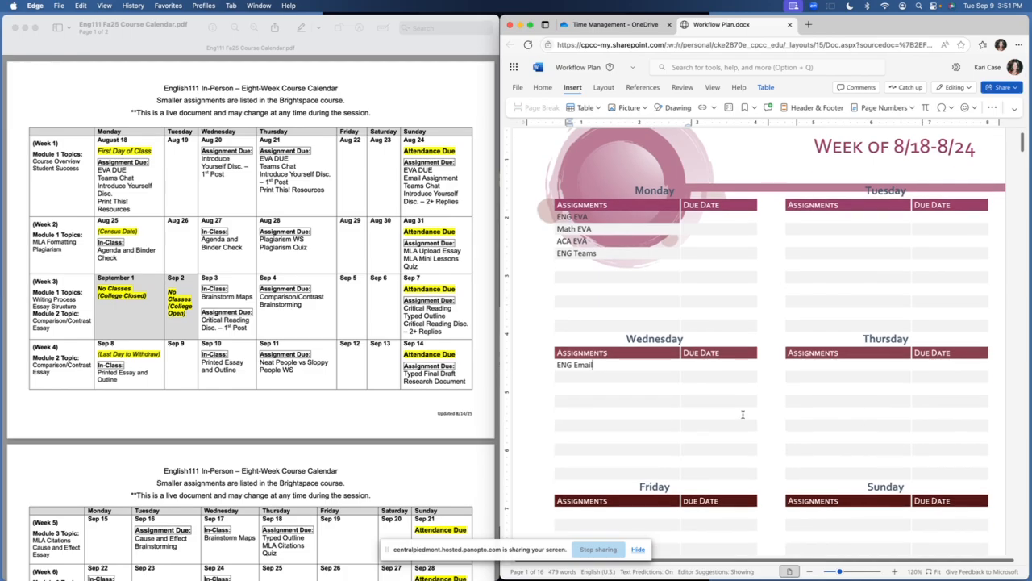
click(602, 374)
text(ENG Disc 1st Post)
click(712, 378)
text(8/20)
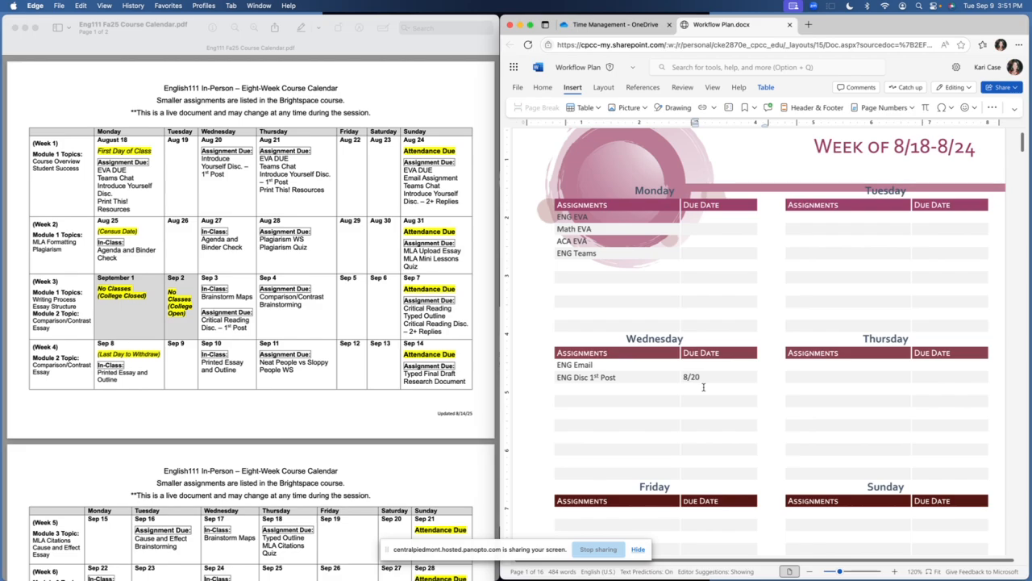
Append the dates to three day headings: 8/20 to Wednesday, 8/18 to Monday and 8/19 to Tuesday
click(687, 340)
text(8/20)
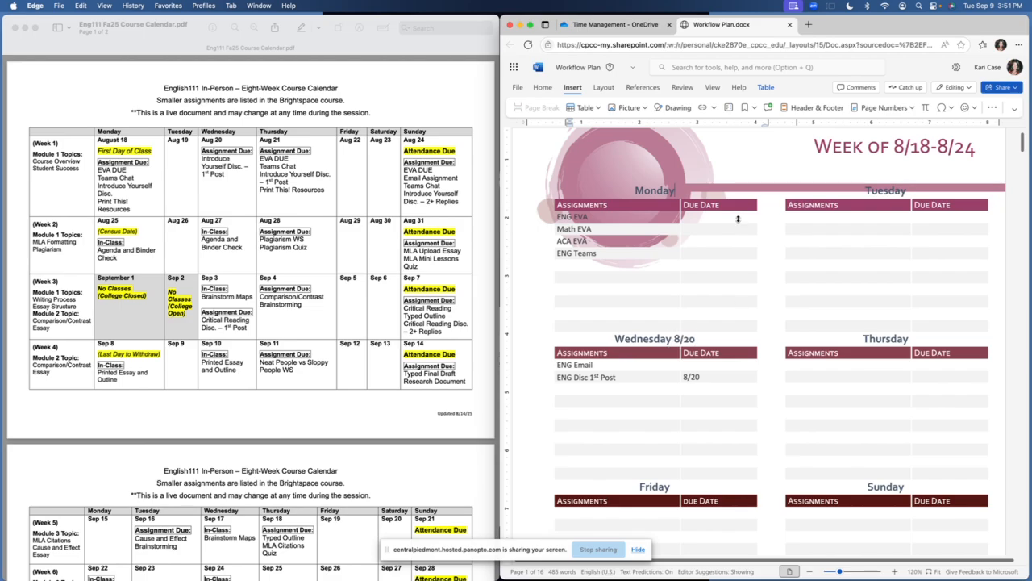
click(678, 191)
text(8/18)
click(927, 190)
text(8/19)
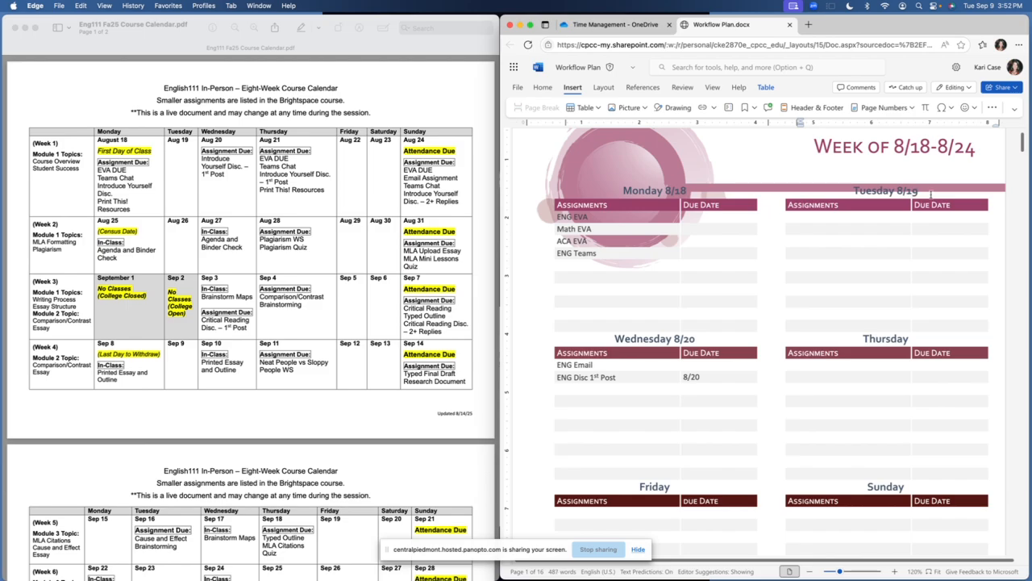
Append 8/21 to the Thursday heading, 8/22 to Friday and 8/23 to Sunday
click(925, 343)
text(8/21)
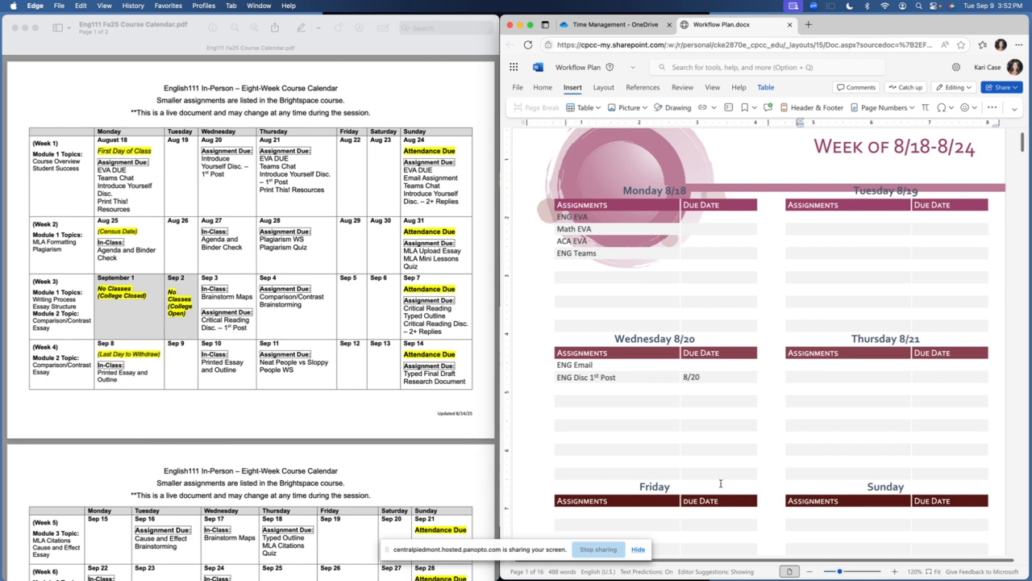
click(681, 489)
text(8/22)
click(913, 487)
text(8/23)
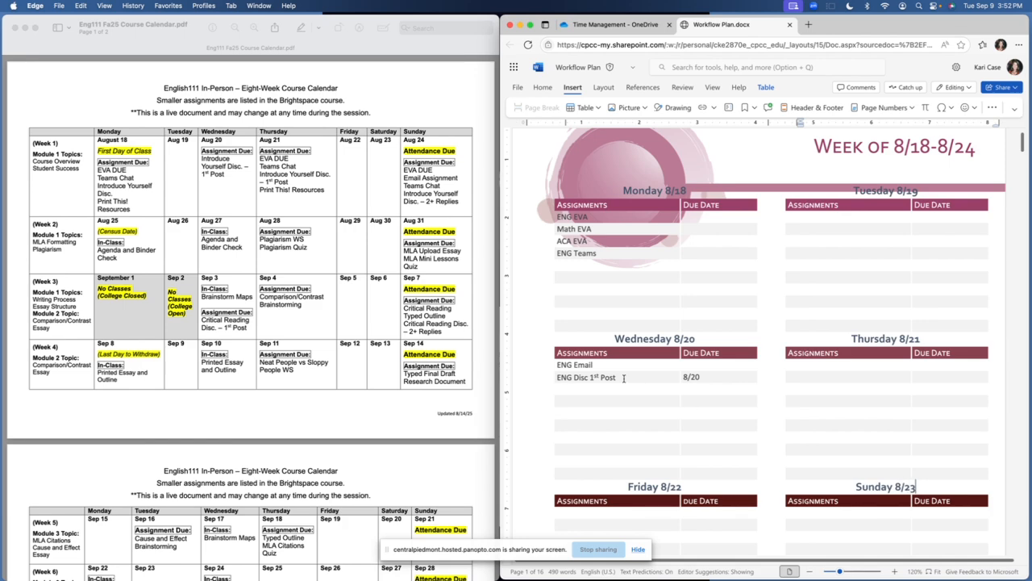
Move "ENG Disc 1st Post" from the second Wednesday row to the first assignment row under Tuesday
drag(623, 377, 559, 379)
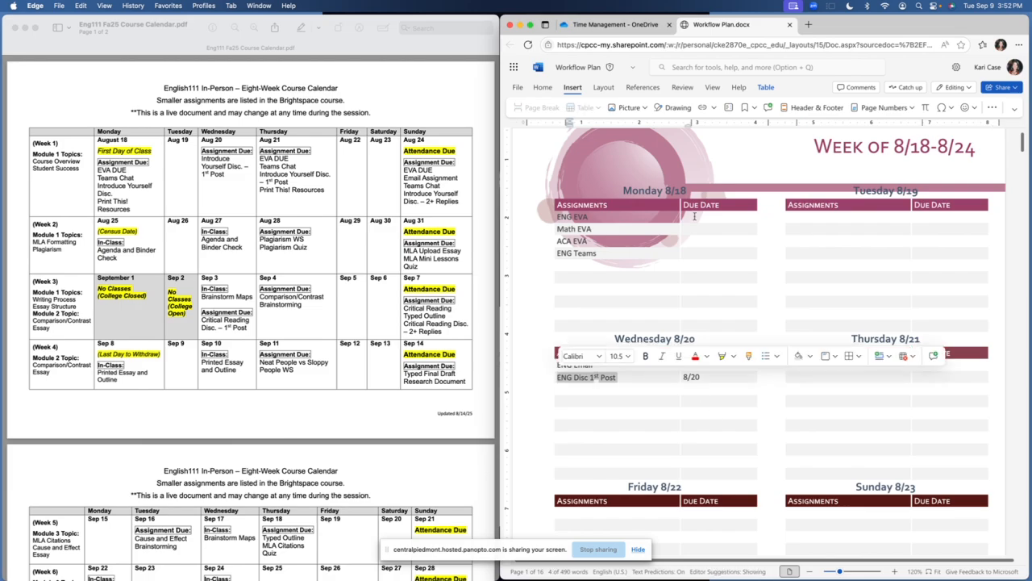
click(554, 89)
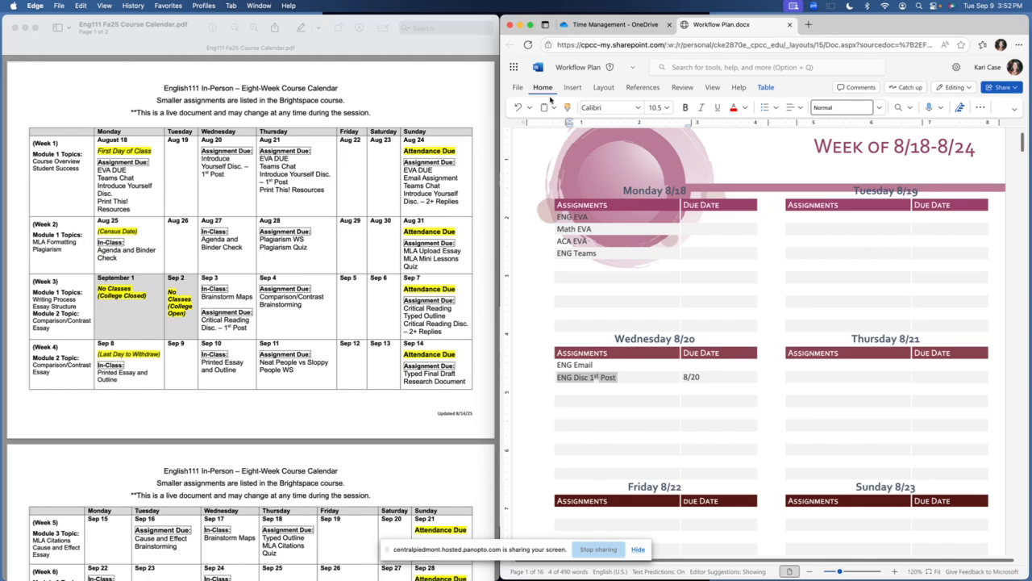
click(552, 108)
click(562, 126)
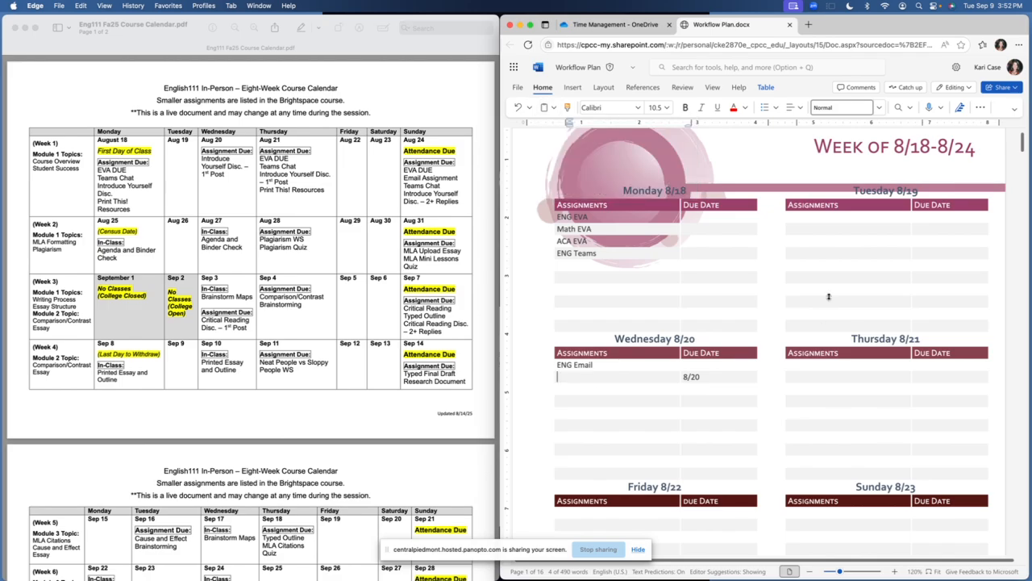
click(825, 216)
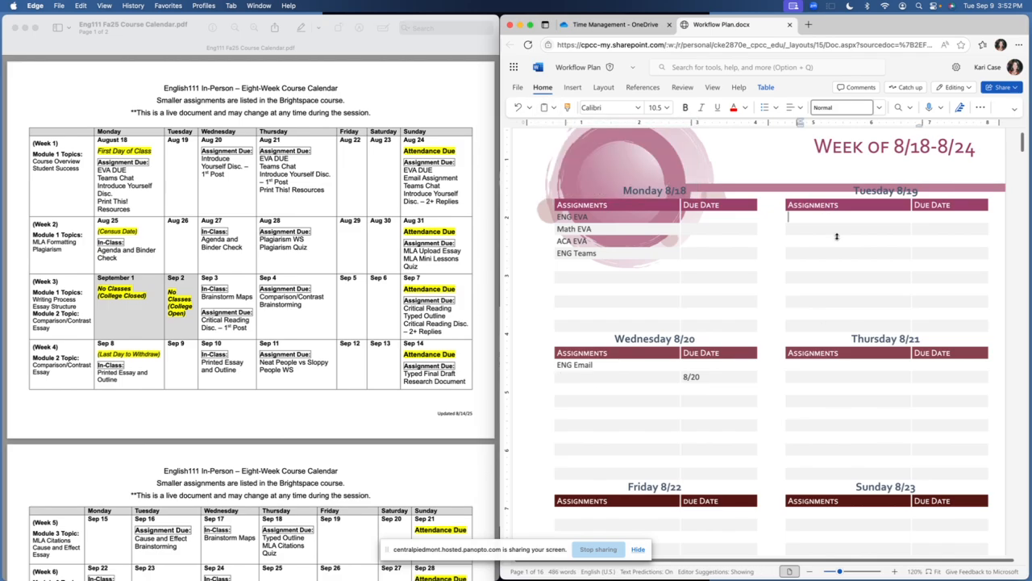
key(super+v)
Enter 8/20 as the due date of Tuesday's discussion post and clear the leftover due date in Wednesday's second row
click(930, 218)
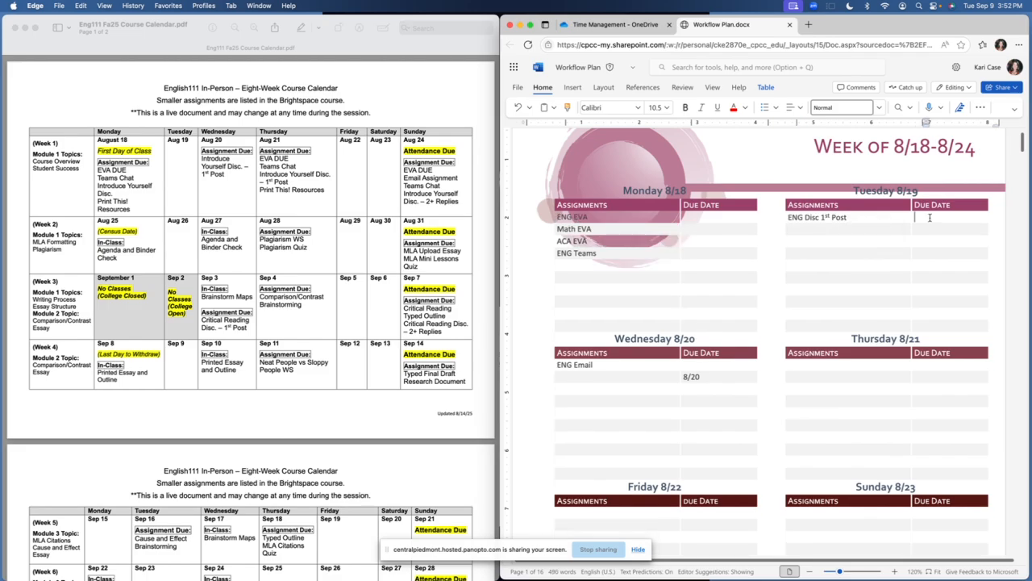
text(8/20)
click(601, 370)
click(714, 376)
key(BackSpace)
key(BackSpace)
key(BackSpace)
key(BackSpace)
Add "ENG Disc 2+ Replies" as the first Thursday assignment with the due date 8/24
click(820, 366)
text(ENG Disc )
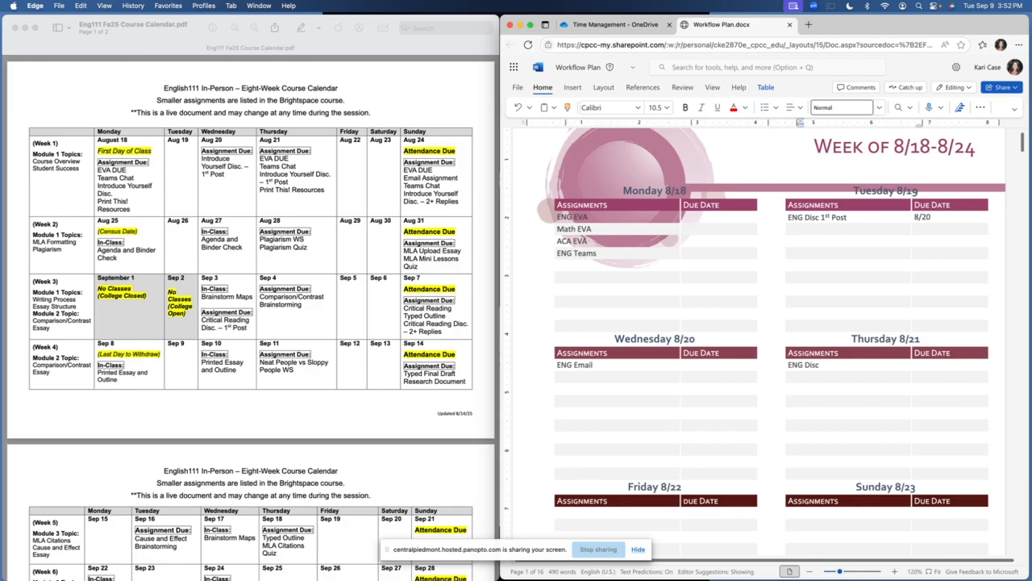
text(2+ Replies)
key(Tab)
text(824)
key(Left)
key(Left)
text(/)
Enter "PSY Ch 2 pg 10-18" in the second assignment row under Wednesday
click(578, 377)
scroll(361, 396, down, 2)
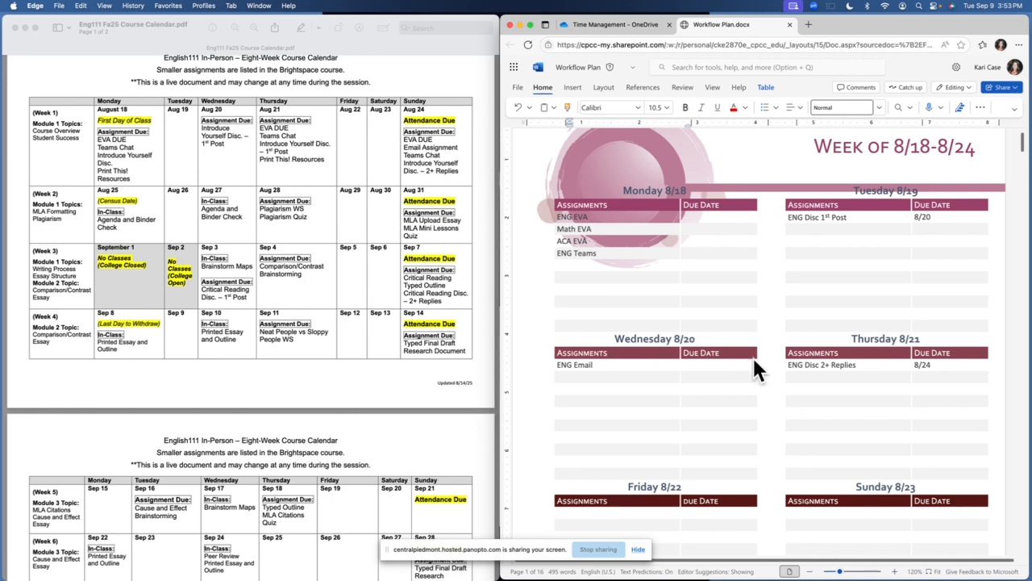
text(Psy)
key(BackSpace)
key(BackSpace)
text(SY Ch 2 pg 10-18)
Enter "PSY Ch. 2 pg 1-9" in the second assignment row under Tuesday
click(844, 378)
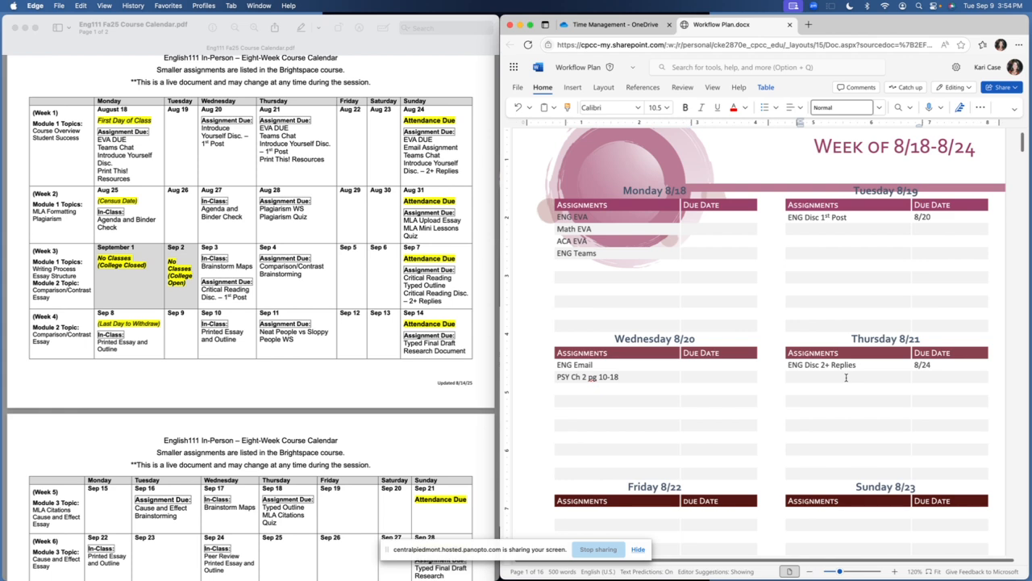
click(815, 229)
text(PSY Ch. 2 pg 1-9)
Enter "PSY Ch 2 pg 19-27" in the second assignment row under Thursday
click(835, 375)
text(PSY Ch 2 pg 19-27)
Change the page range of Thursday's psychology reading to 19-30
scroll(826, 402, down, 1)
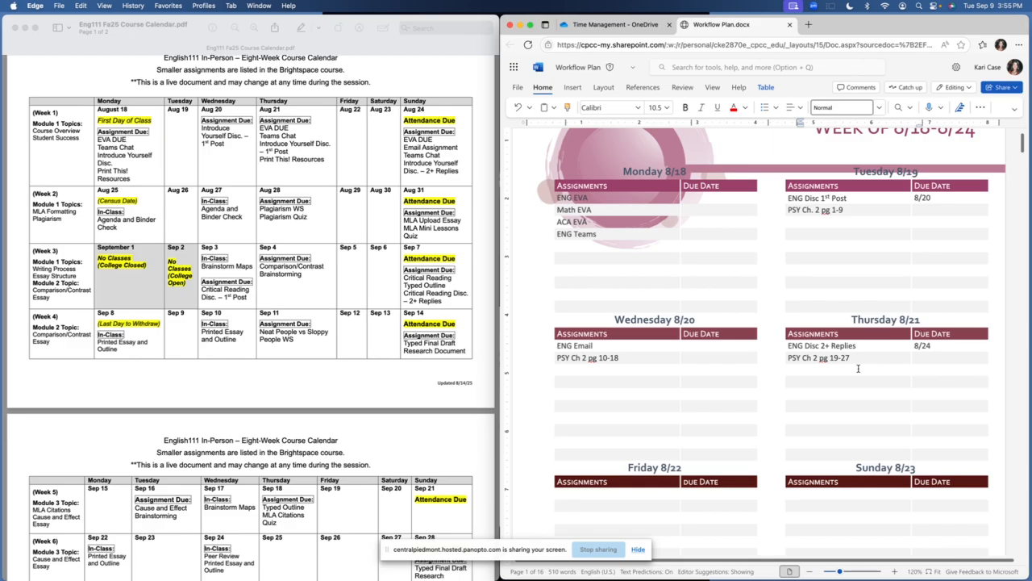
key(BackSpace)
key(BackSpace)
text(30)
Review the weekly plan's entries alongside both pages of the English 111 course calendar
scroll(836, 380, down, 1)
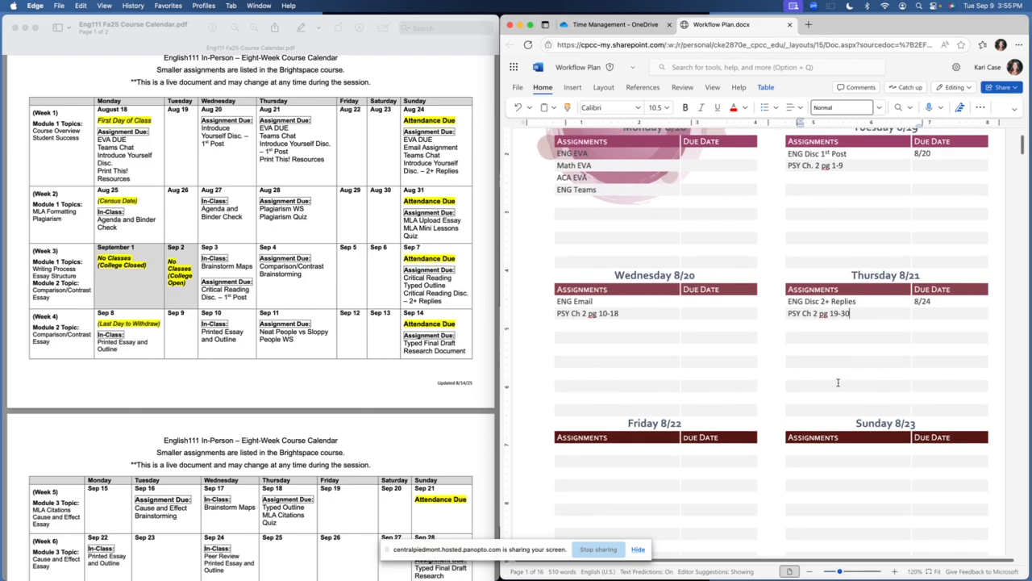
scroll(838, 382, up, 1)
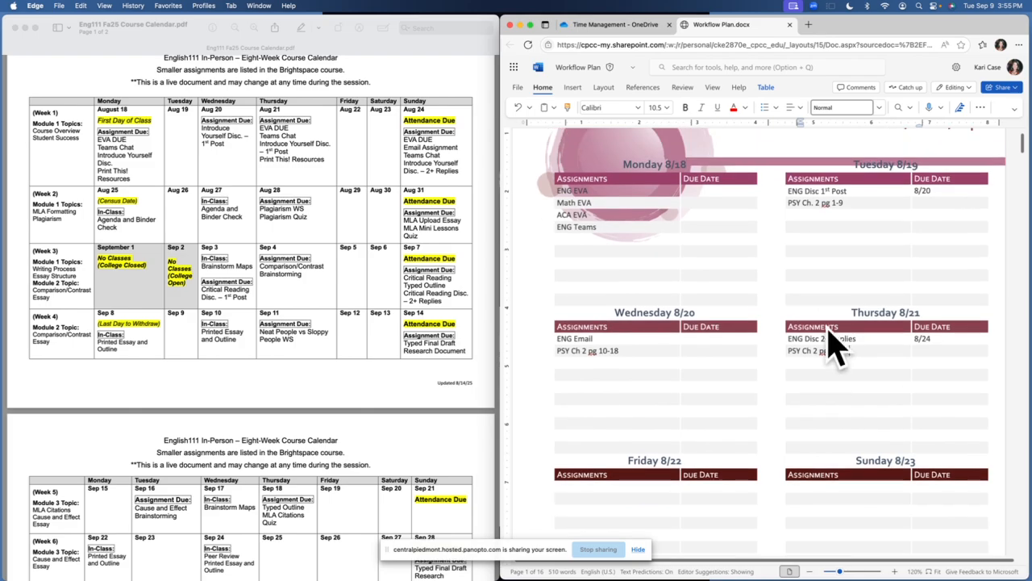
scroll(901, 358, down, 5)
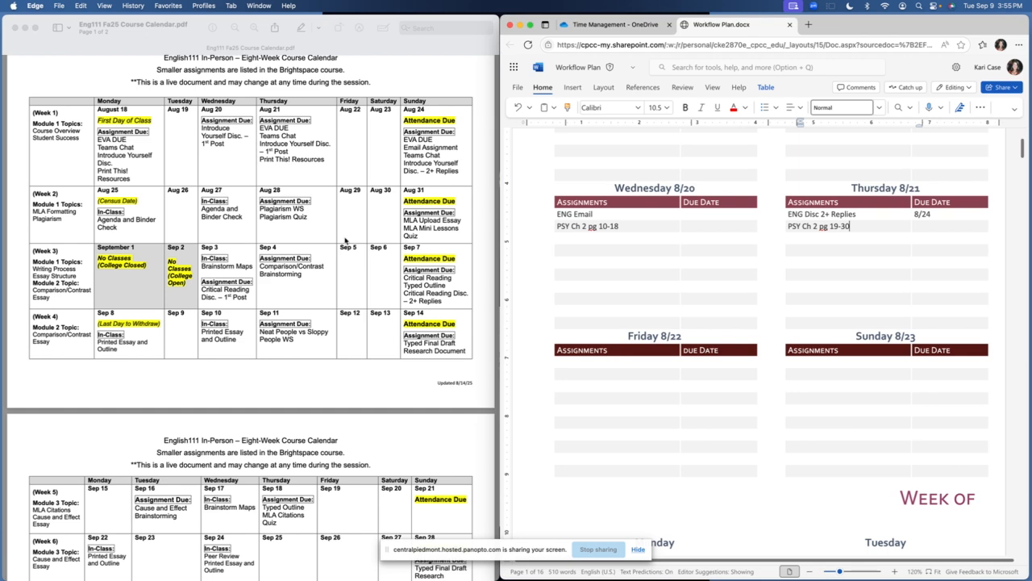
scroll(291, 243, up, 2)
scroll(289, 242, down, 10)
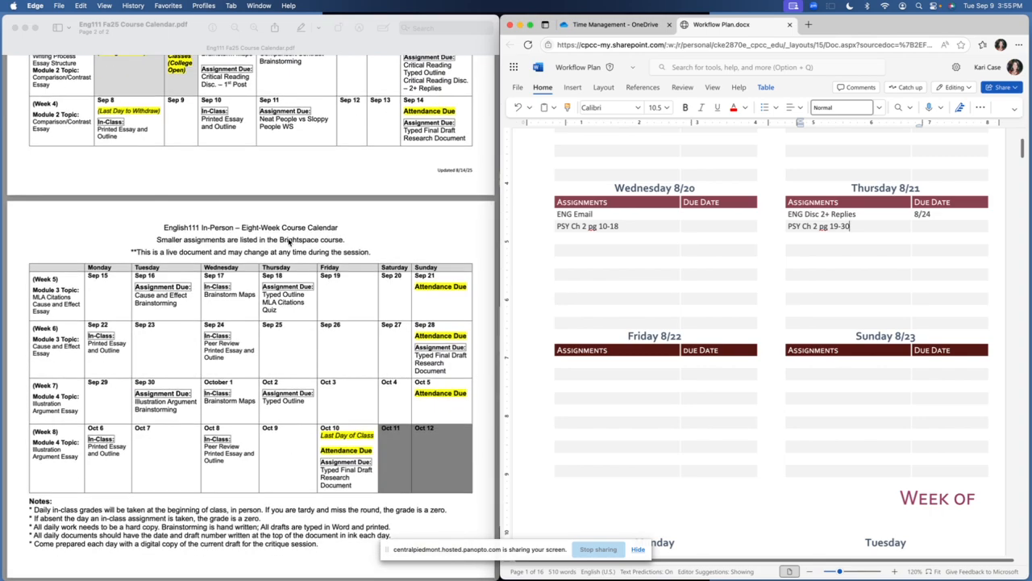
scroll(289, 242, up, 6)
scroll(289, 242, up, 5)
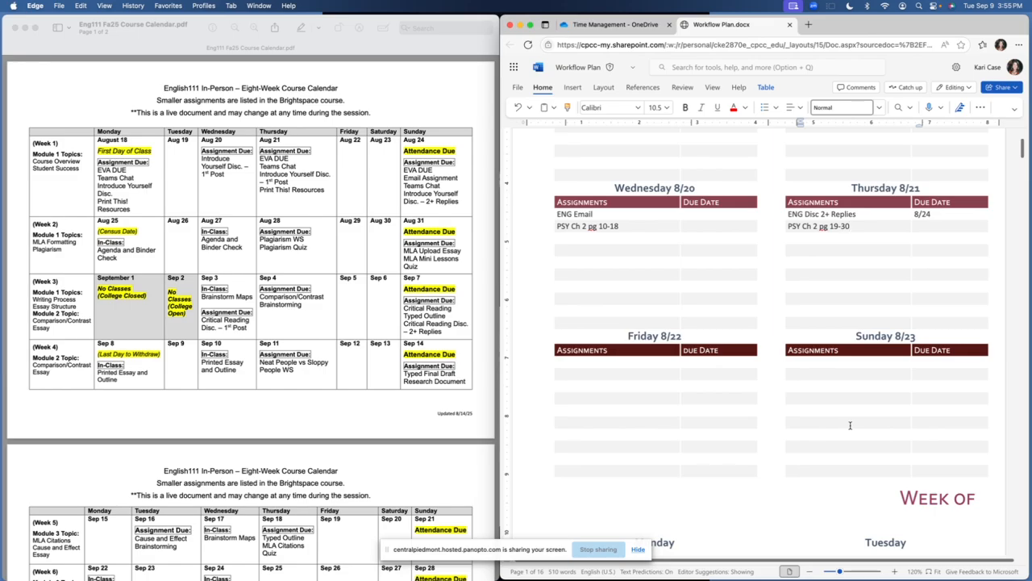
scroll(850, 425, up, 4)
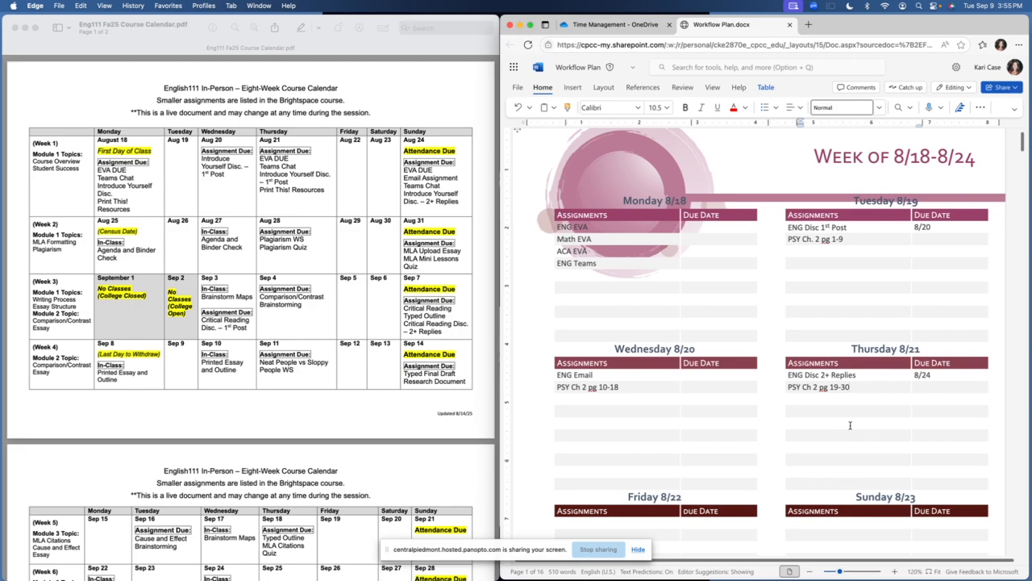
scroll(850, 425, down, 3)
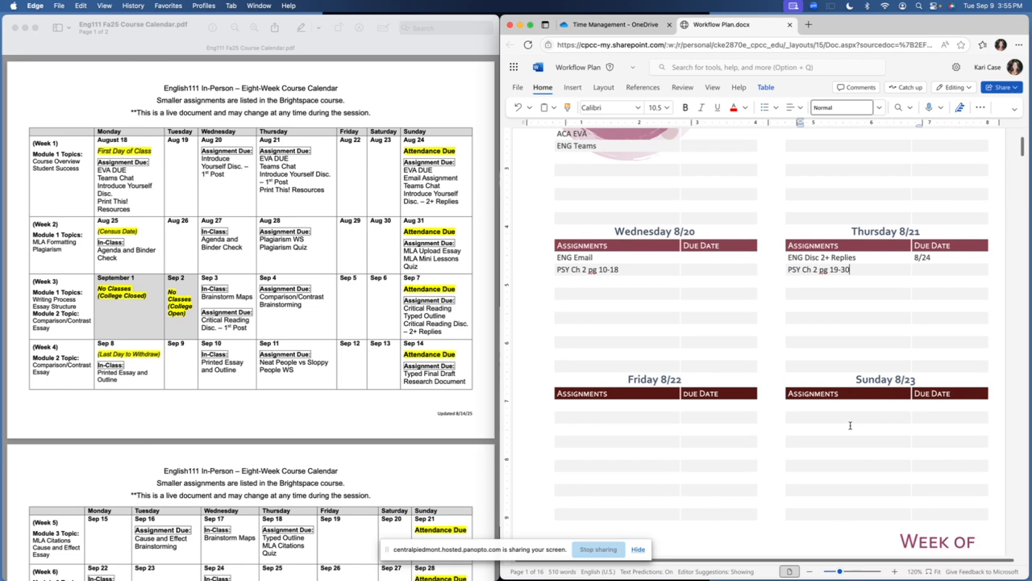
scroll(850, 425, up, 3)
scroll(850, 425, down, 2)
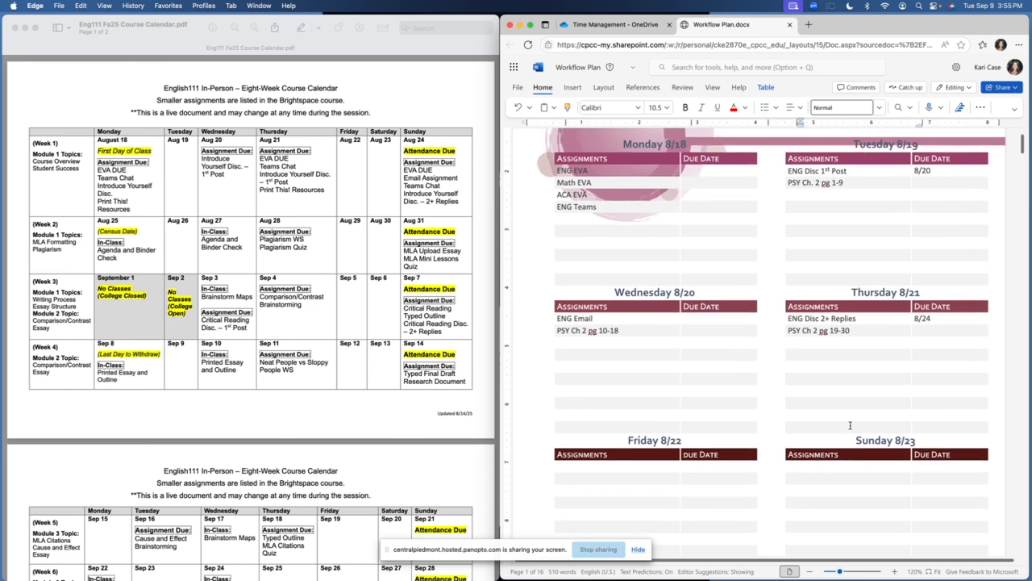
Enter "8/22 Quiz" as the due date for the psychology readings under Wednesday and Thursday
scroll(851, 425, down, 2)
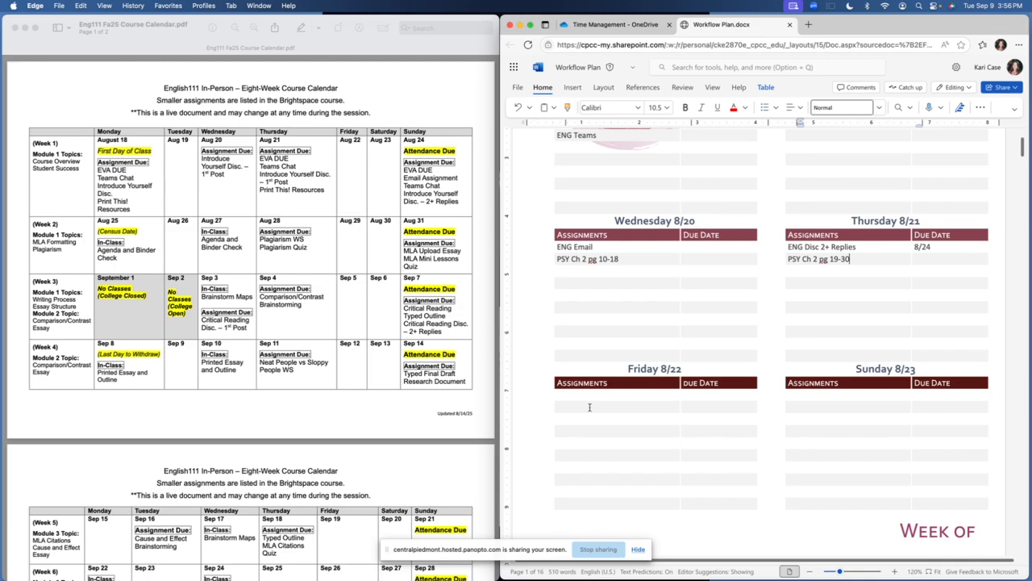
click(713, 259)
text(8/22)
click(943, 258)
text(8/22 Quiz)
click(723, 257)
text(Quiz)
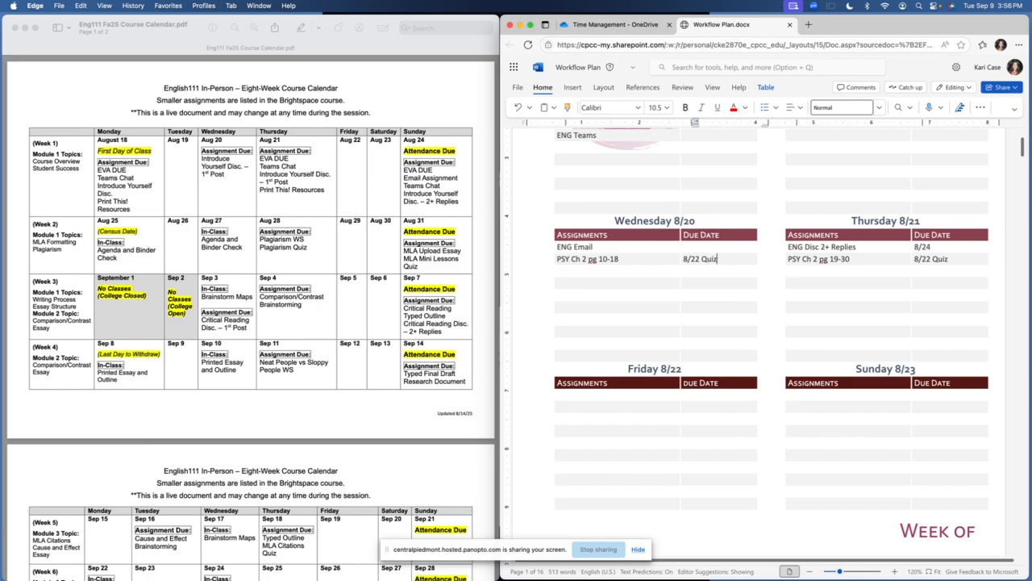
Enter "8/22 Quiz" as the due date for Tuesday's psychology reading
scroll(749, 281, up, 3)
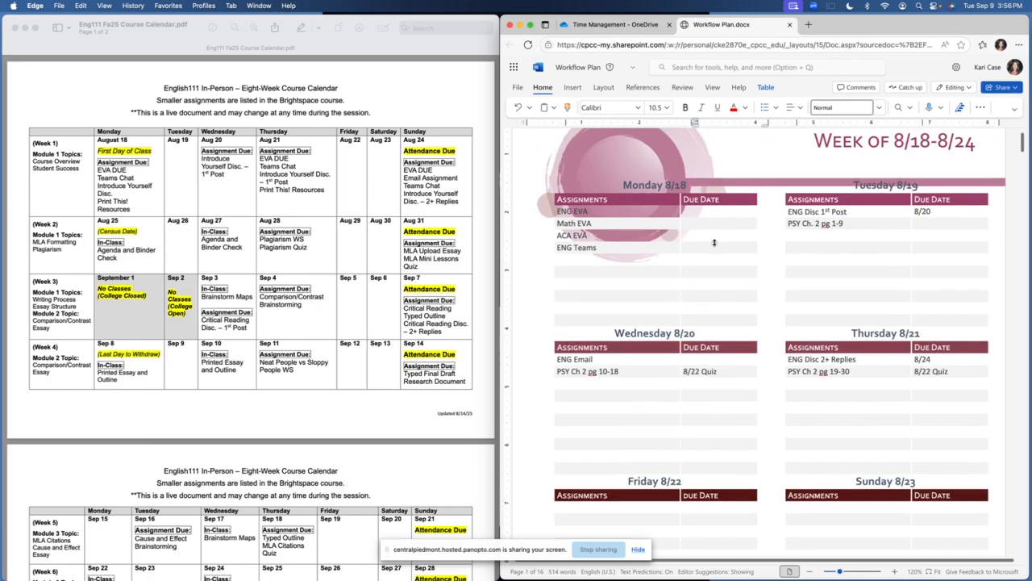
click(951, 223)
text(8/22 Quiz)
Enter "Sunday Reset" in the first assignment row under Sunday
scroll(517, 165, up, 1)
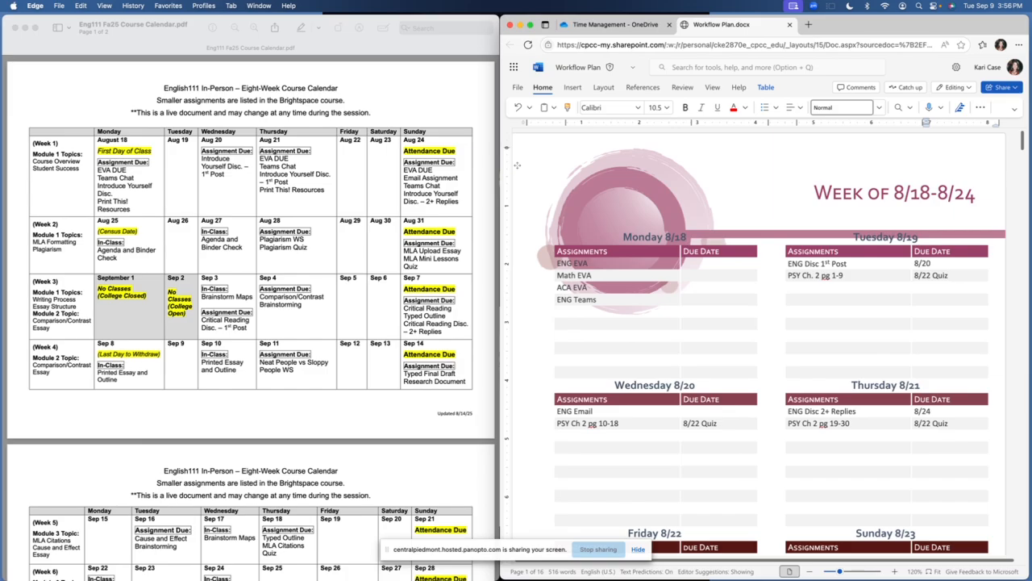
scroll(951, 223, down, 10)
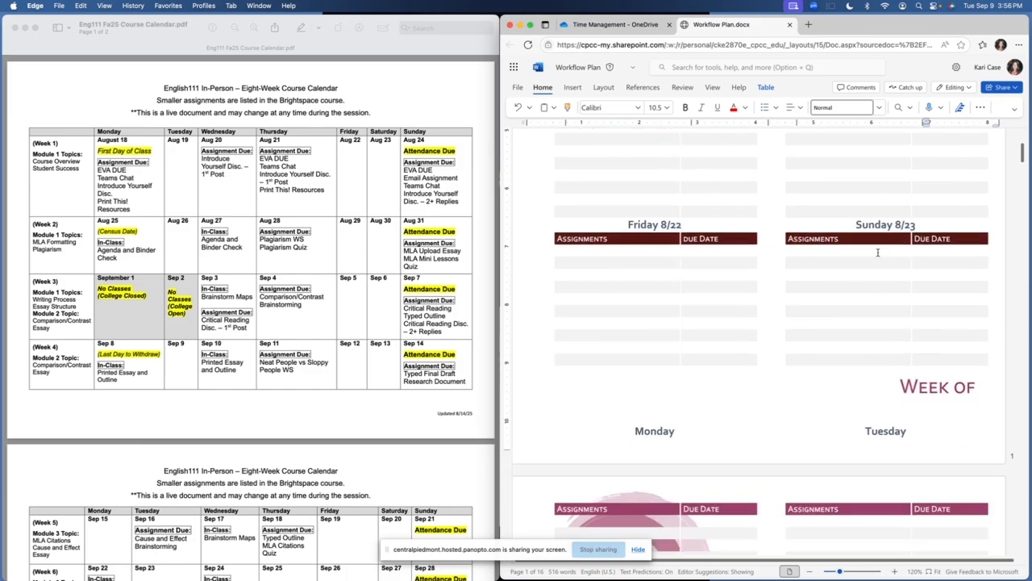
click(864, 251)
text(Sunday REse)
key(BackSpace)
key(BackSpace)
key(BackSpace)
text(eset)
scroll(864, 252, up, 6)
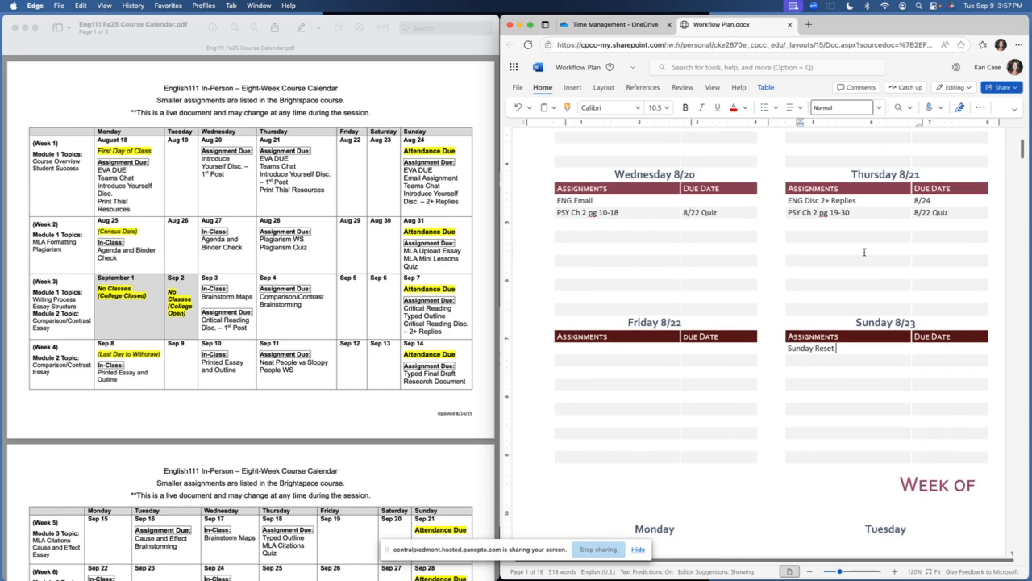
scroll(864, 252, up, 2)
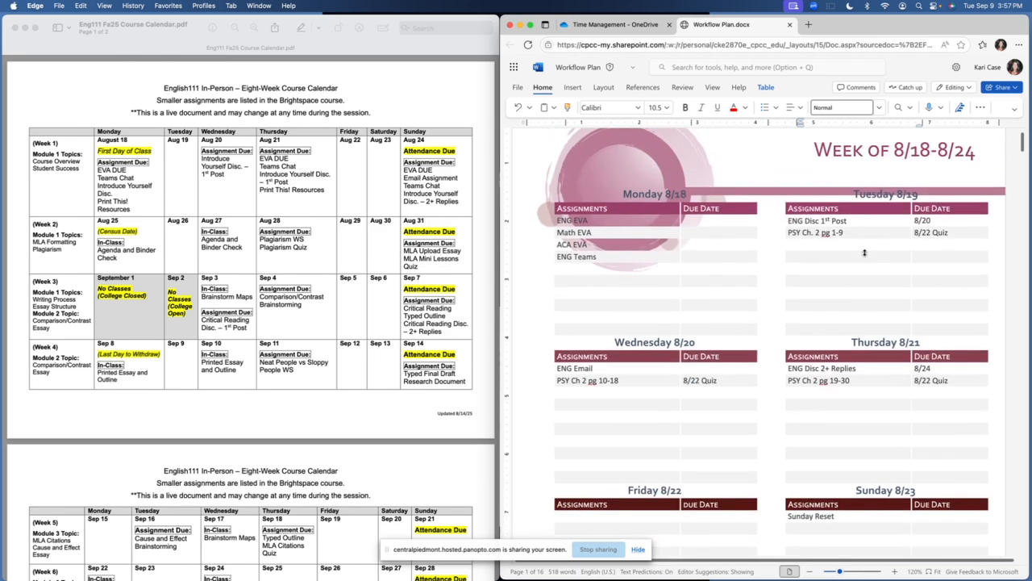
scroll(864, 253, down, 1)
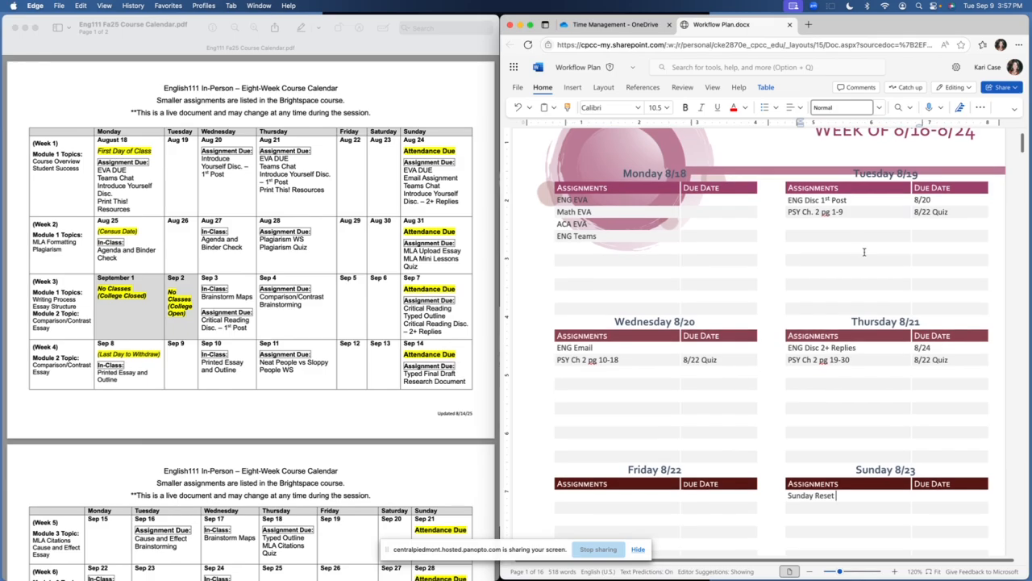
scroll(864, 253, up, 1)
scroll(865, 253, up, 1)
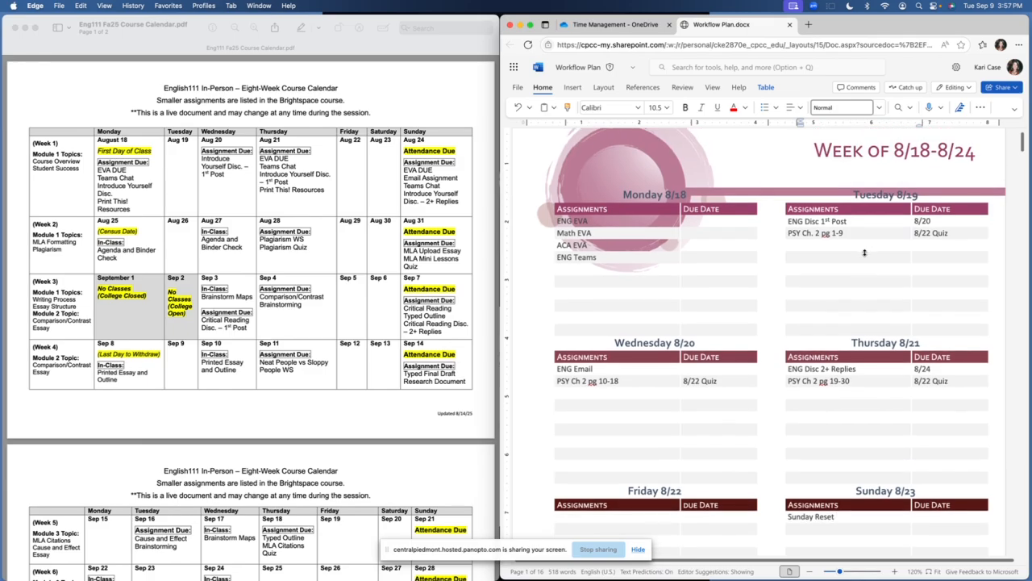